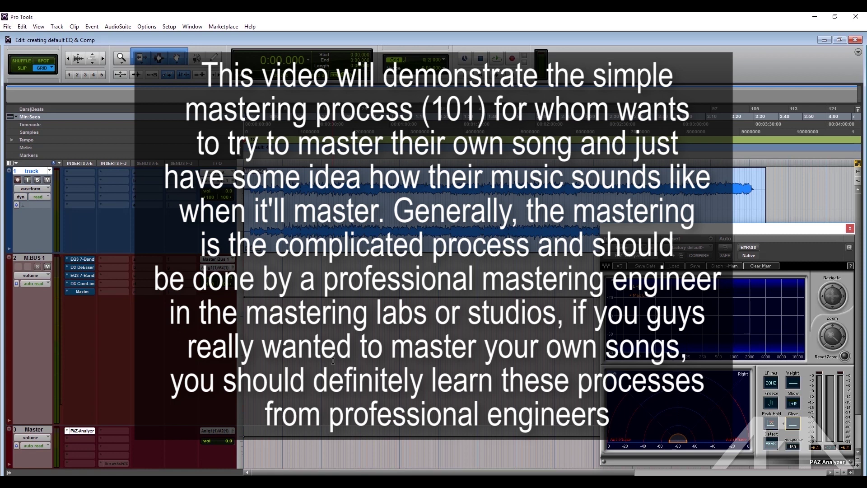
Step: Play the song from the start, stop it, select the section from 1:25 to 1:59 on the clip and play that section
key("space")
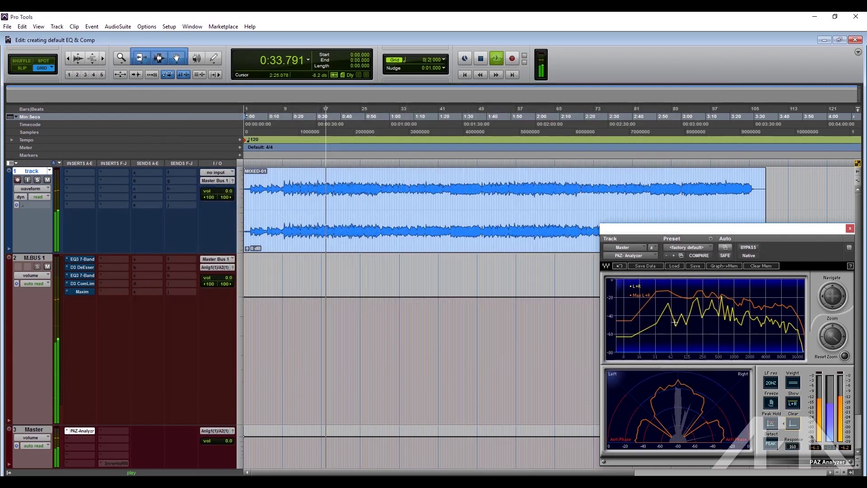
key("space")
left_click_drag(480, 202, 567, 203)
left_click_drag(450, 205, 533, 205)
key("space")
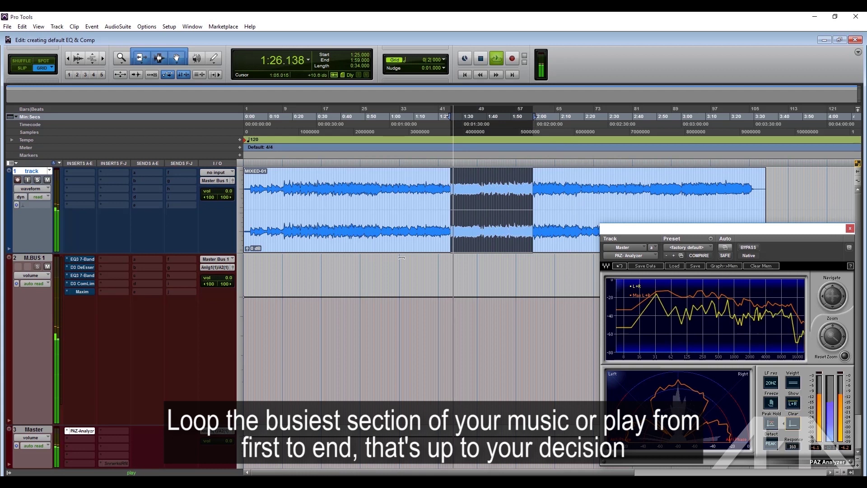
Step: Open the first EQ3 7-Band on the M.BUS 1 track and take it out of bypass
left_click(83, 259)
left_click_drag(443, 147, 361, 152)
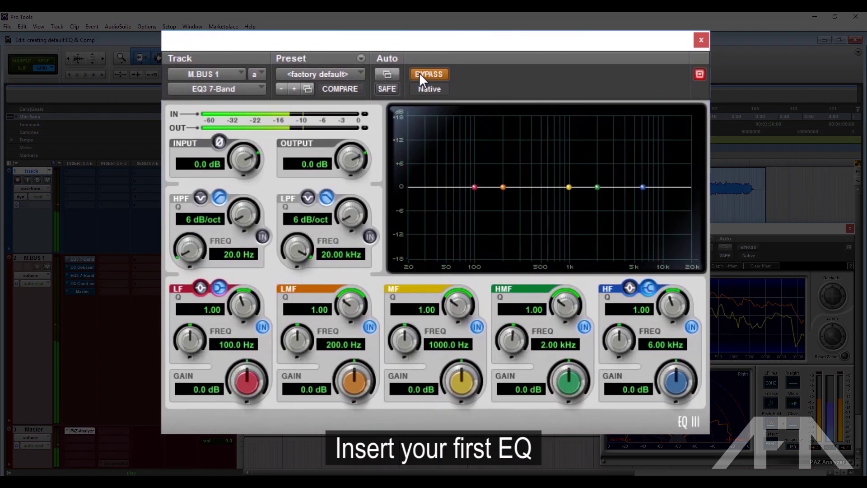
left_click(421, 104)
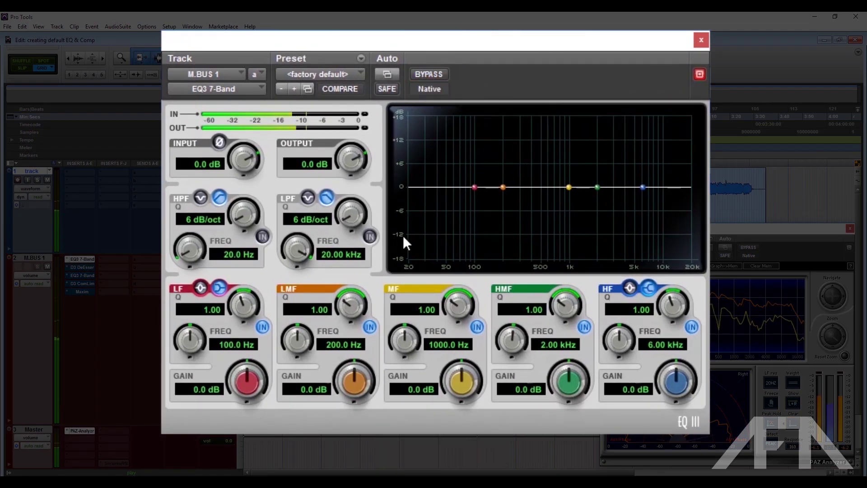
Step: Set the EQ's LF band to a peak shape at 60 Hz with a Q of 0.90 and a gain of 1.0 dB
left_click(243, 343)
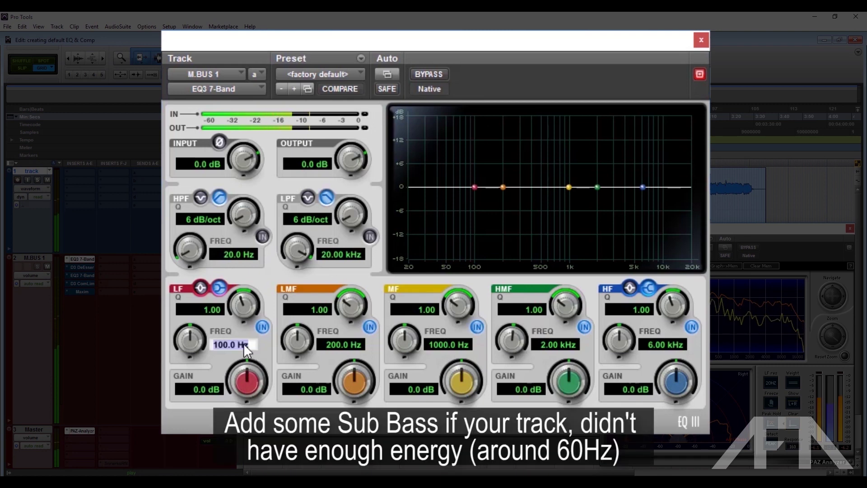
type("60")
key("Return")
left_click(204, 287)
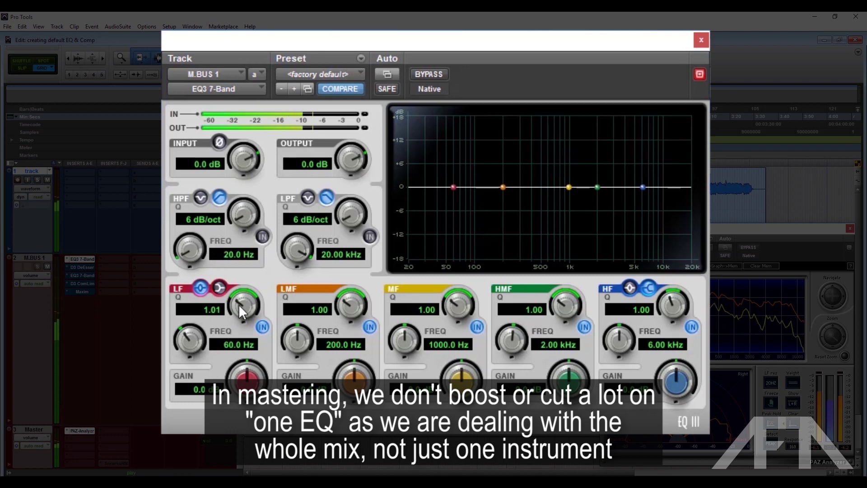
left_click_drag(239, 302, 240, 313)
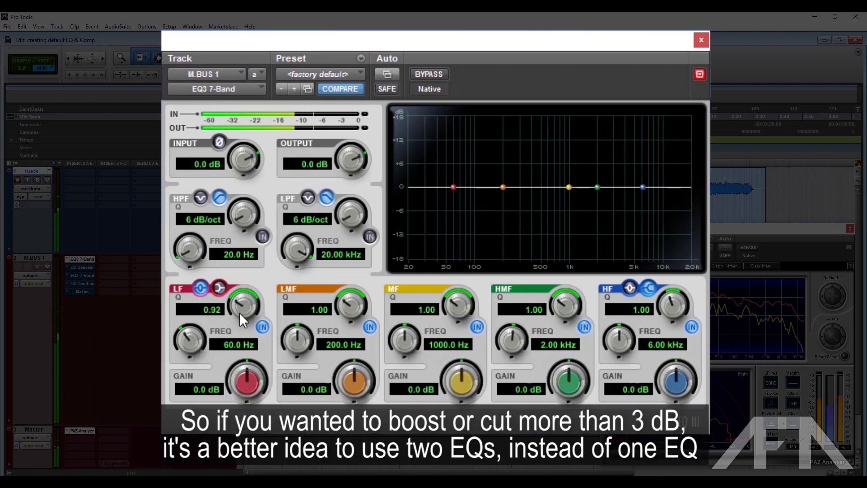
left_click(212, 311)
type("0.")
key("Return")
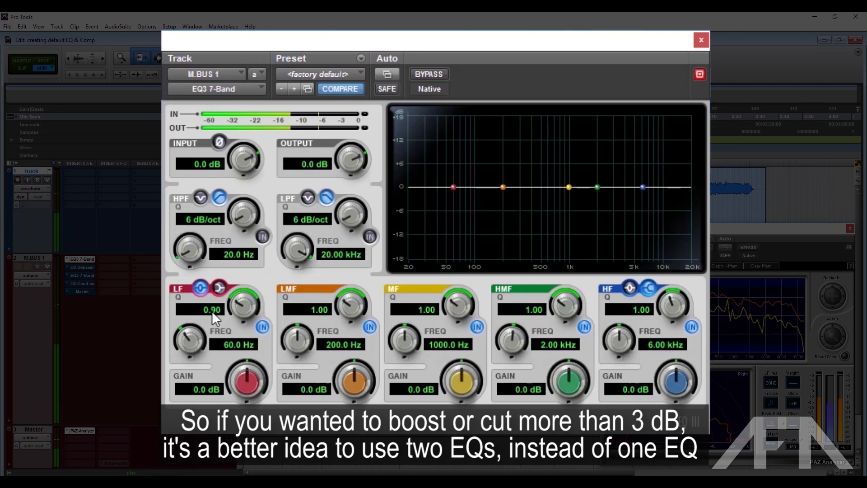
left_click(205, 384)
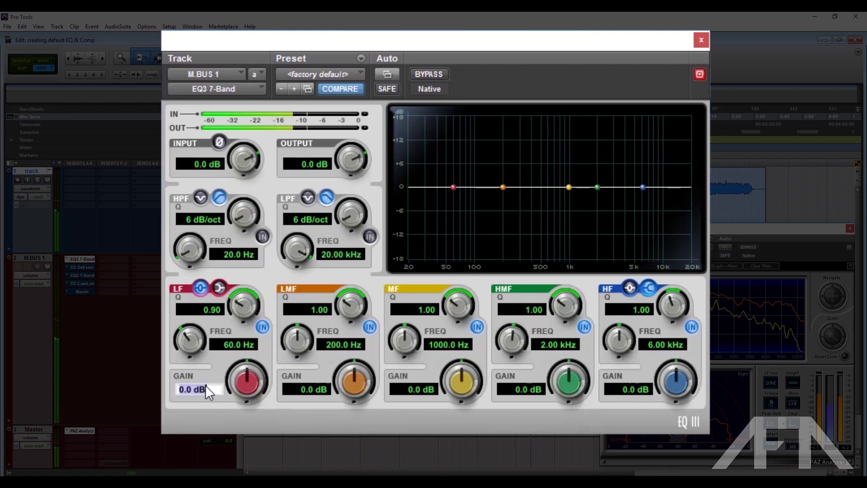
type("1")
key("Return")
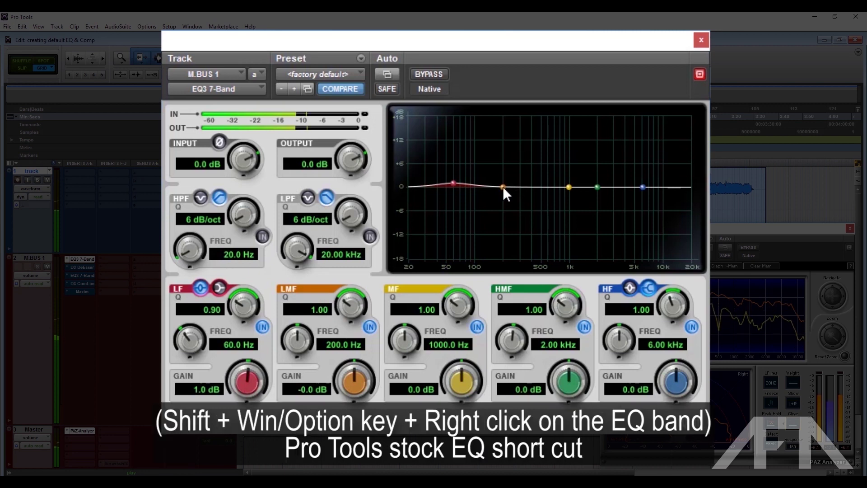
Step: Set the LMF band's Q to 10, boost it to locate the problem at about 170 Hz, and cut its gain to -1.5 dB
mouse_move(505, 186)
left_mouse_down()
mouse_move(494, 180)
mouse_move(501, 182)
left_mouse_up()
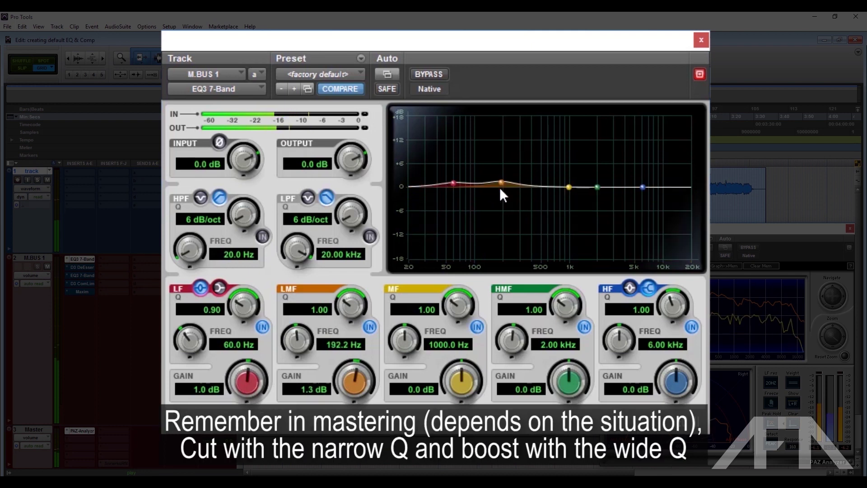
left_click_drag(354, 310, 377, 244)
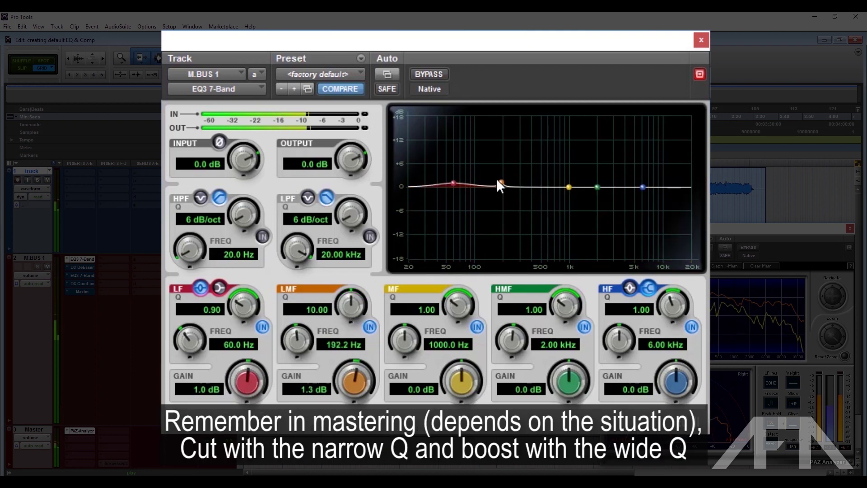
left_click_drag(502, 179, 497, 130)
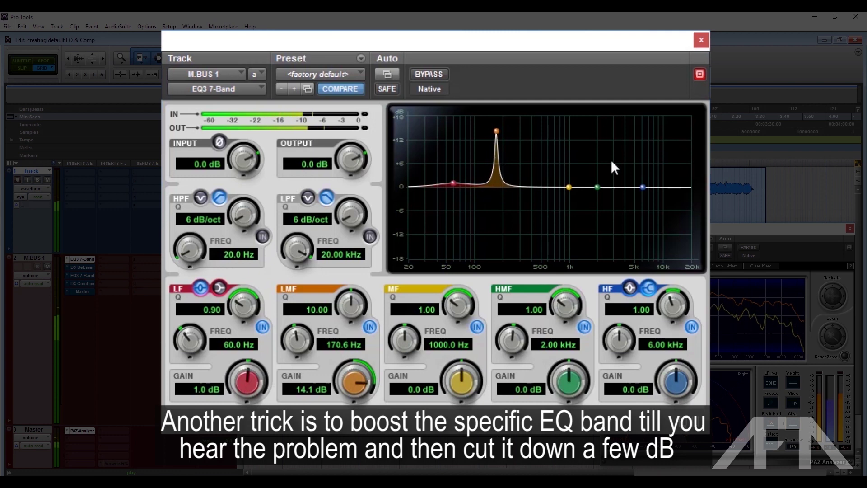
left_click(314, 385)
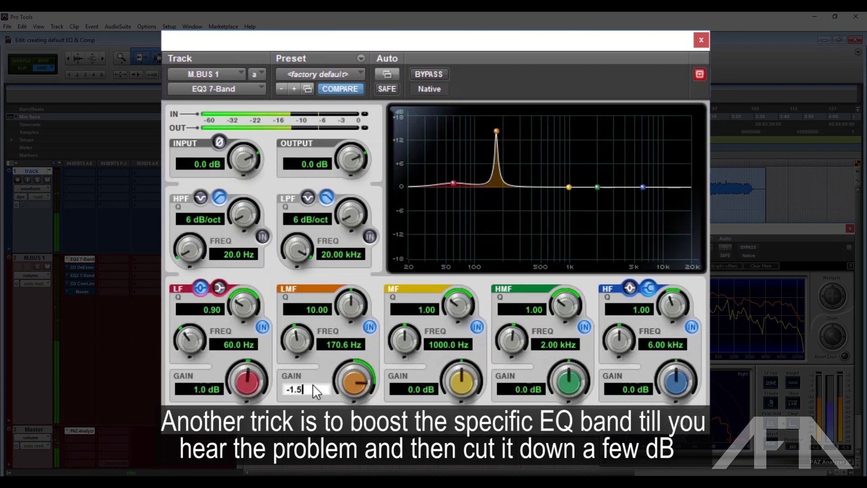
key("Return")
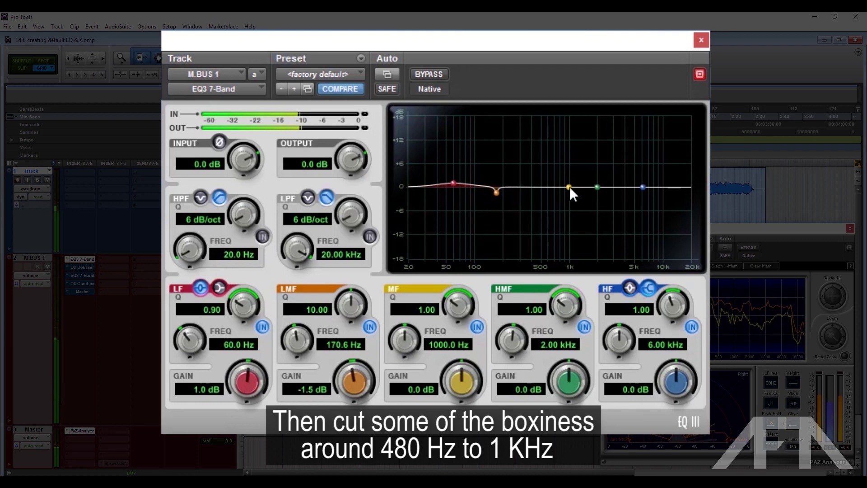
Step: Locate the boxiness with a narrow MF boost at about 508 Hz, and set the band's Q to 8 and gain to -1 dB
left_click_drag(465, 306, 482, 222)
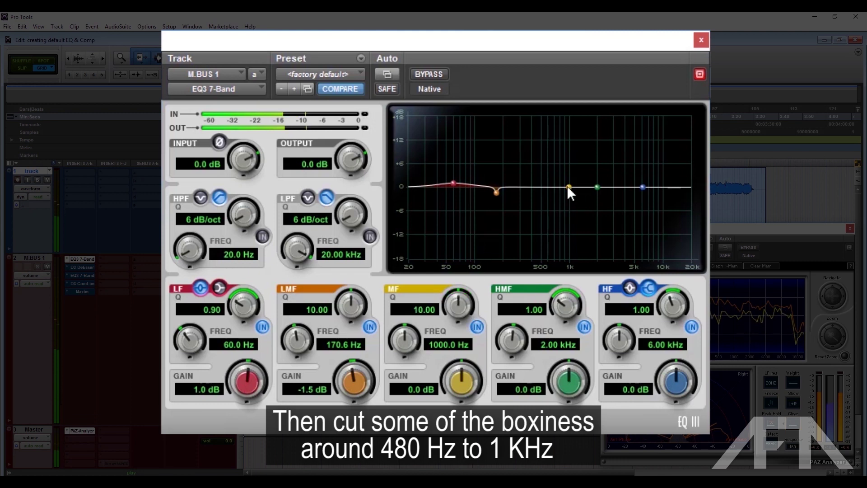
mouse_move(567, 186)
left_mouse_down()
mouse_move(563, 165)
mouse_move(524, 161)
mouse_move(548, 162)
mouse_move(541, 162)
left_mouse_up()
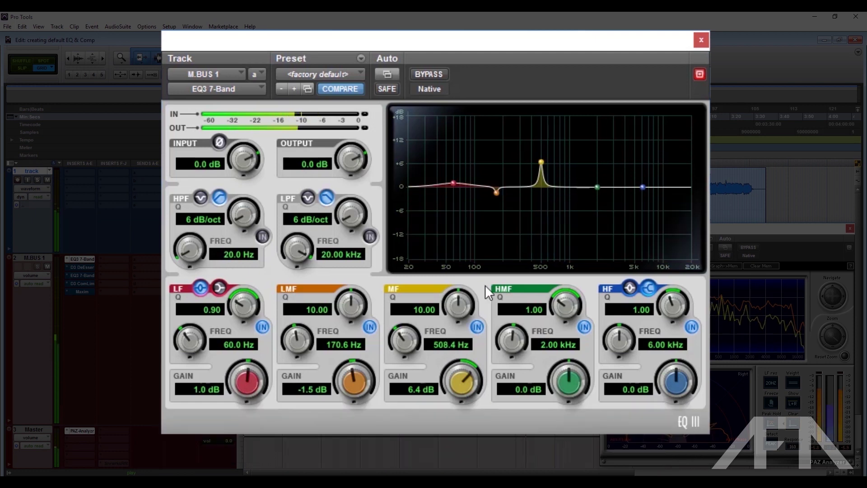
left_click(428, 307)
type("8")
key("Return")
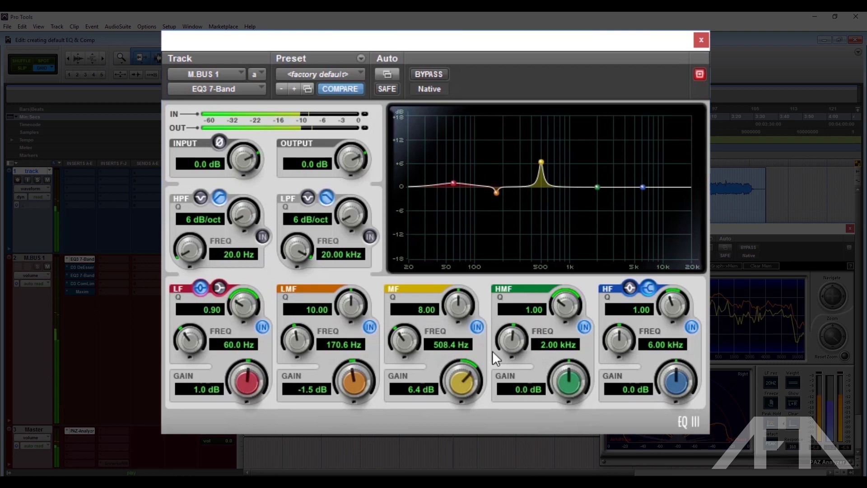
left_click_drag(449, 382, 461, 479)
left_click(422, 393)
type("-1")
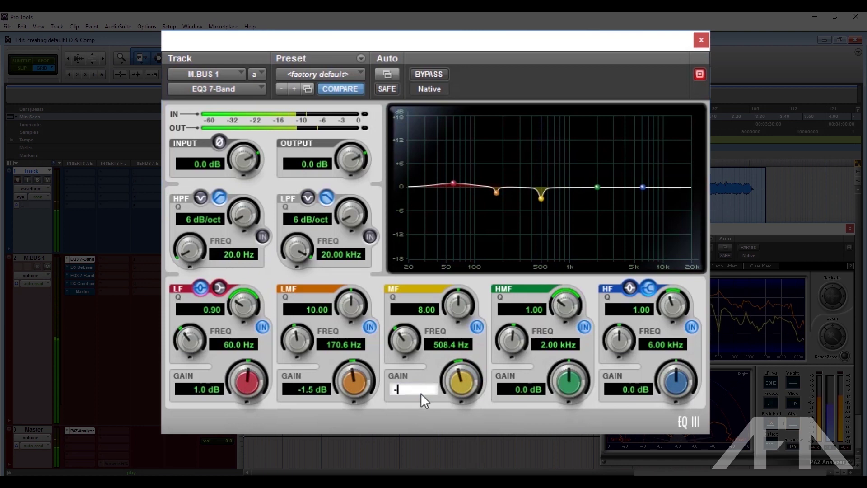
key("Return")
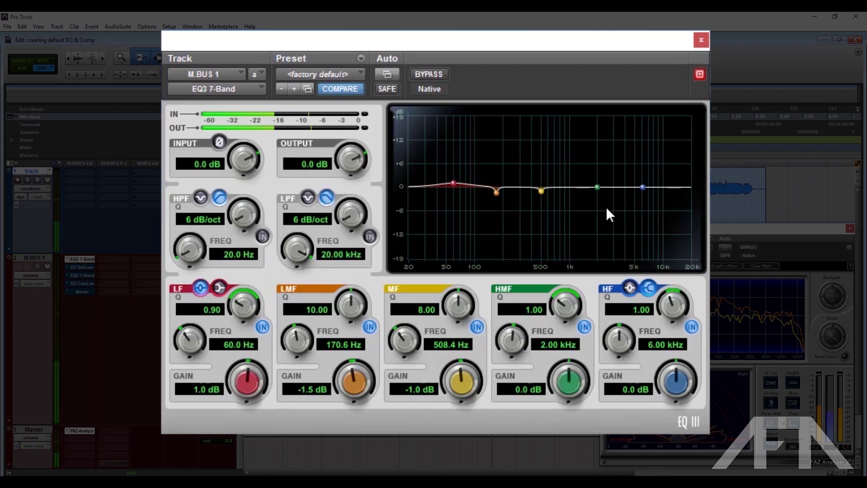
Step: Switch off the HMF band and set the HF band's frequency to 12 kHz
left_click(584, 327)
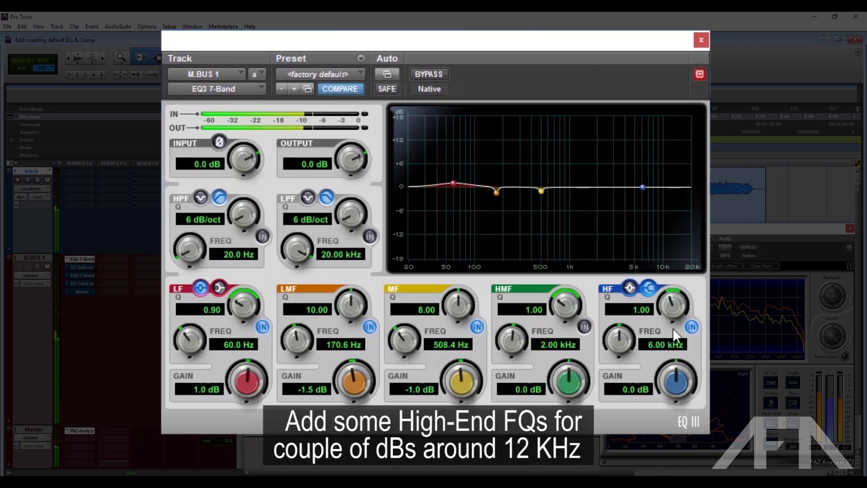
left_click(661, 339)
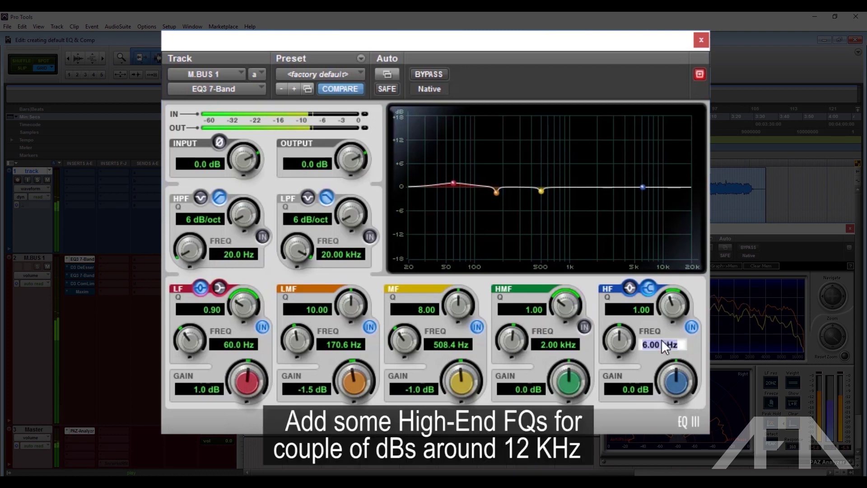
type("12000")
key("Return")
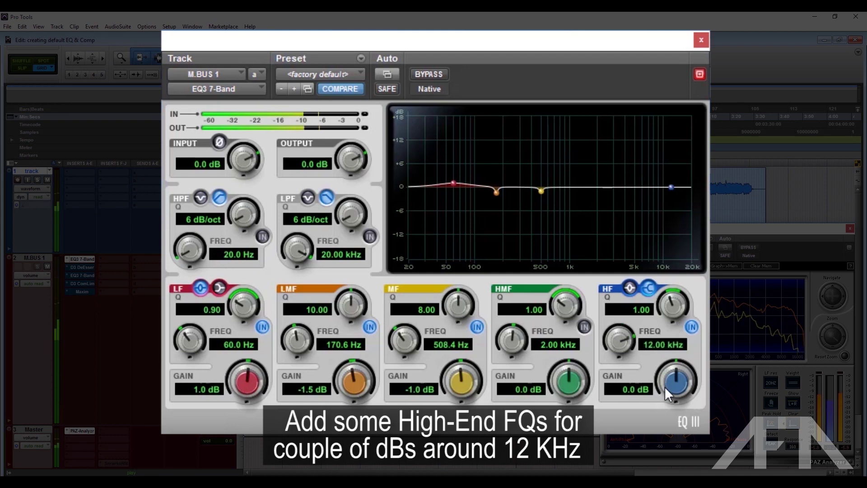
Step: Boost the HF band's gain, trying 1.5 dB and settling on 2 dB
left_click_drag(637, 391, 627, 390)
left_click(627, 390)
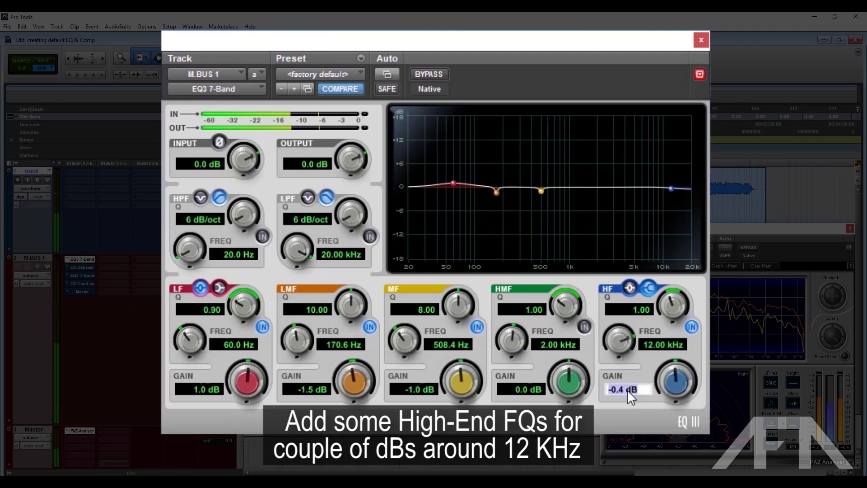
type("1.5")
key("Return")
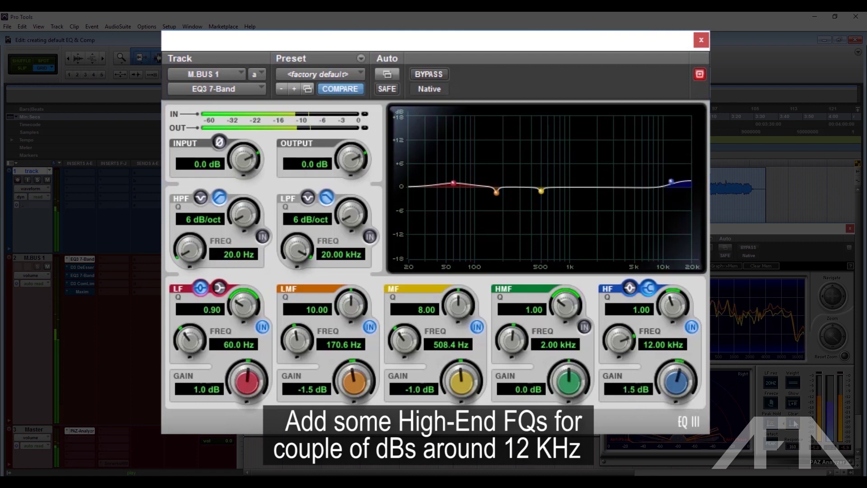
left_click(637, 390)
type("2")
key("Return")
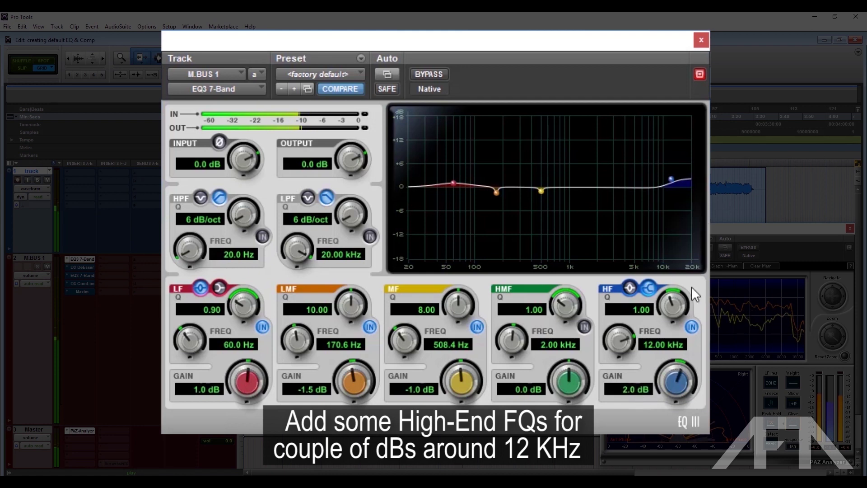
Step: Compare the mix with the EQ bypassed and active, leave it active and close the EQ window
left_click(437, 74)
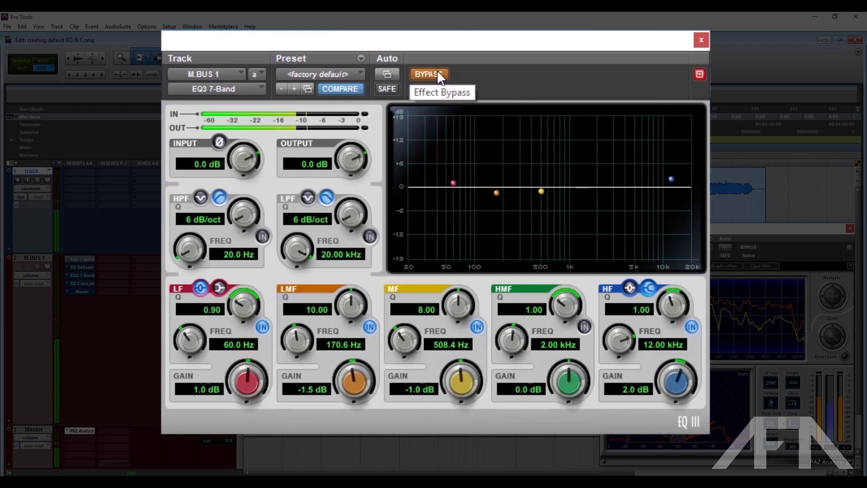
left_click(438, 73)
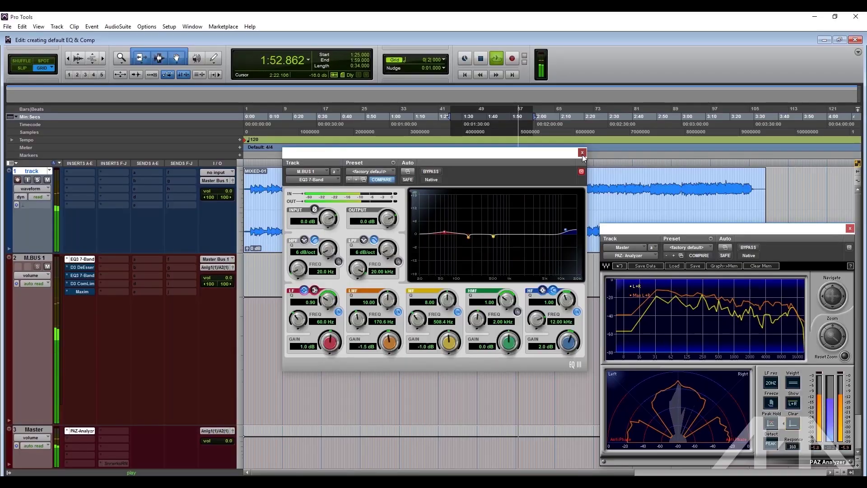
left_click(582, 154)
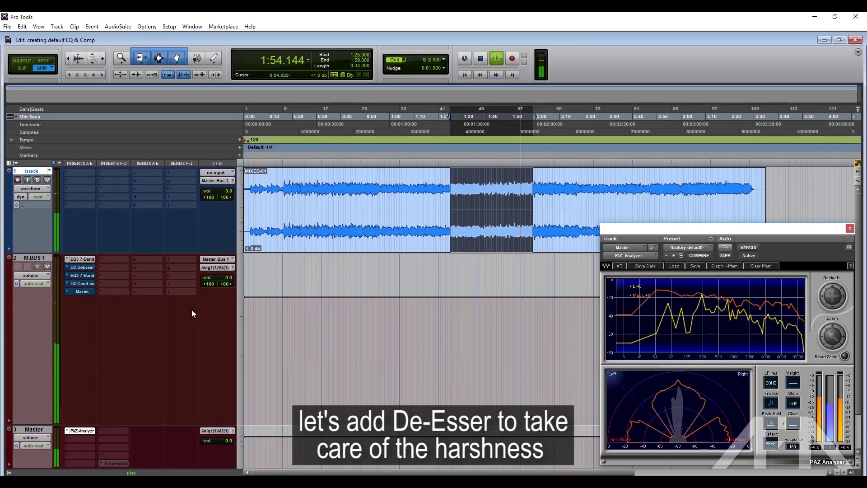
Step: Open the De-Esser on M.BUS 1, take it out of bypass and turn on its Listen option
left_click(83, 268)
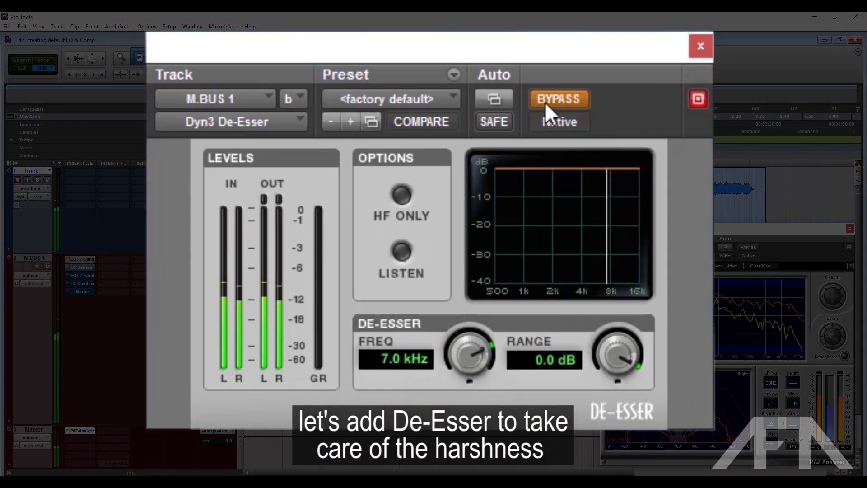
left_click(549, 102)
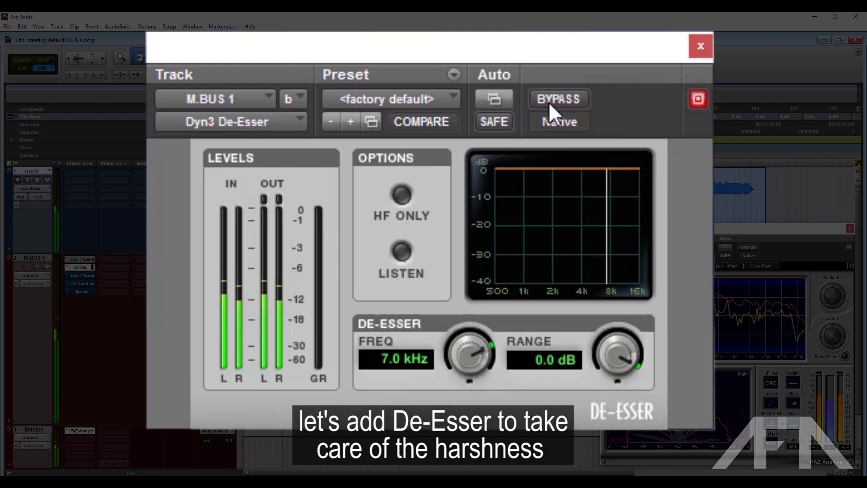
left_click(402, 250)
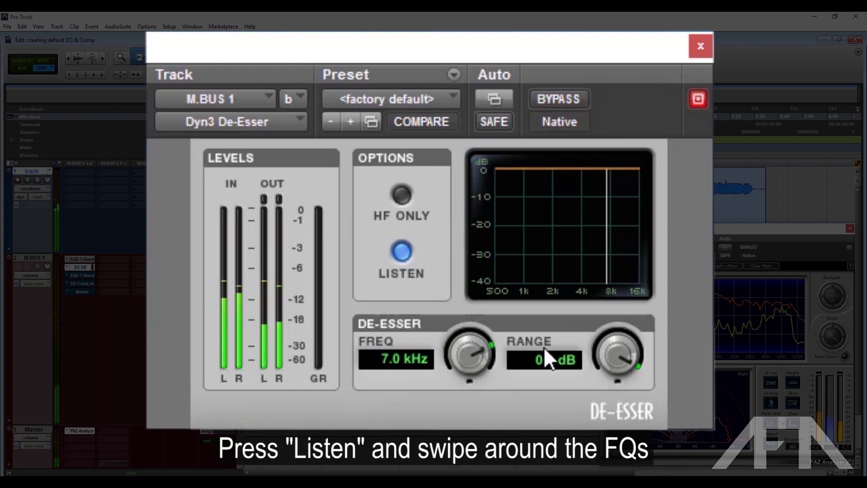
Step: Sweep the De-Esser's frequency to about 6.6 kHz and set its range to -1 dB
left_click_drag(461, 352, 461, 397)
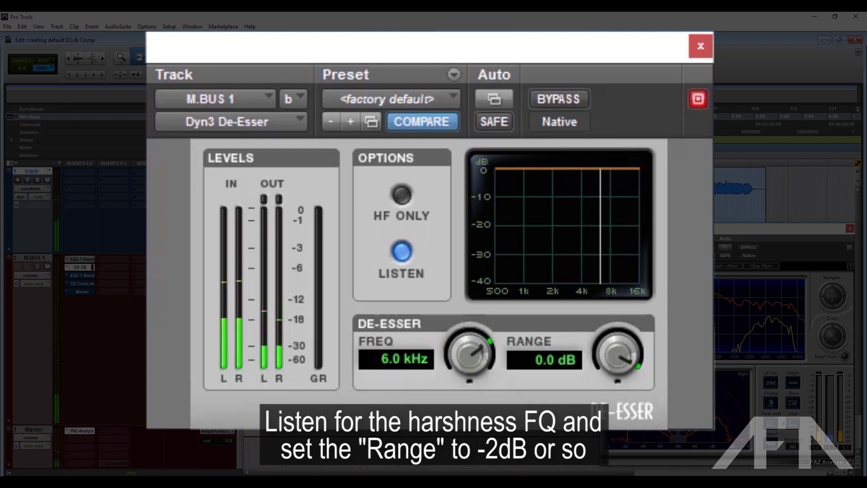
left_click_drag(461, 398, 461, 380)
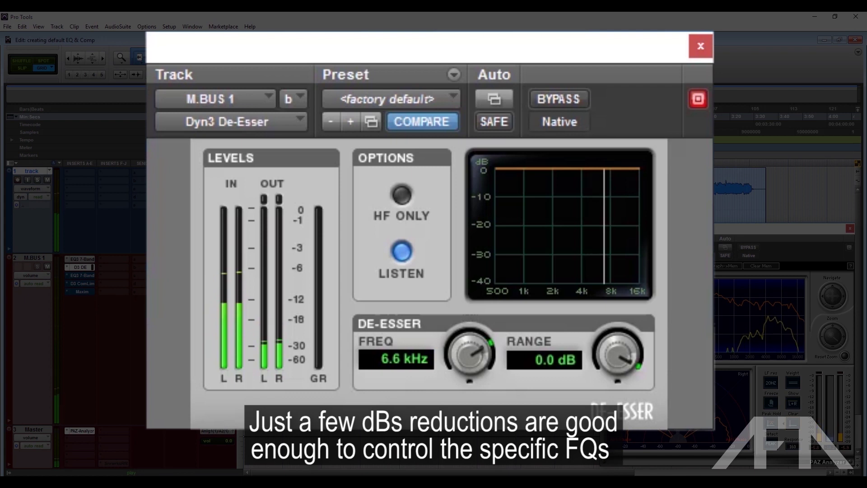
left_click(539, 363)
type("-1")
key("Return")
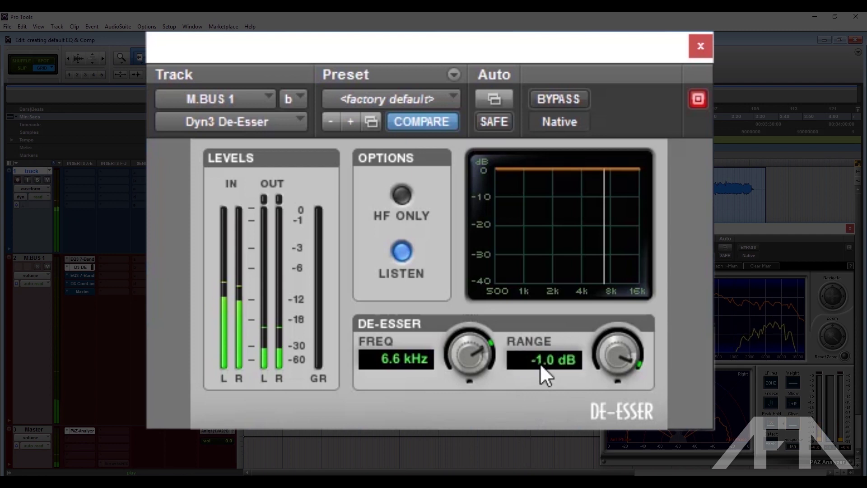
Step: Turn off the De-Esser's Listen option and set its range to -2 dB
left_click(404, 252)
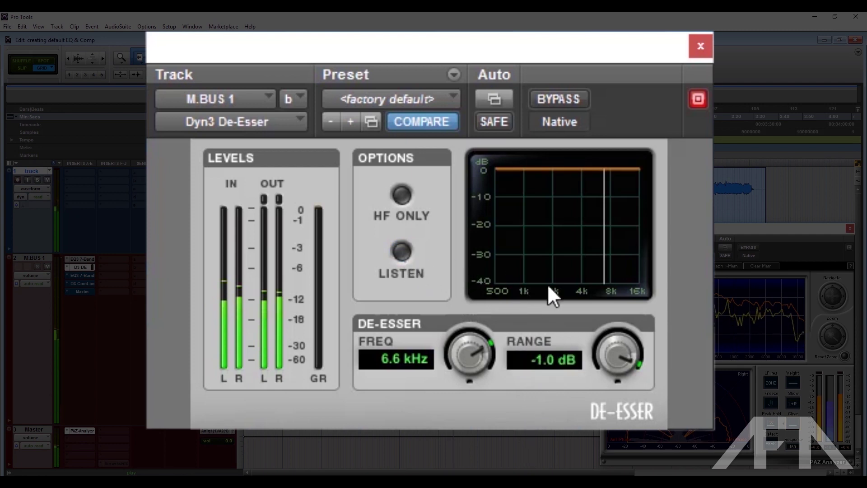
left_click_drag(604, 350, 603, 369)
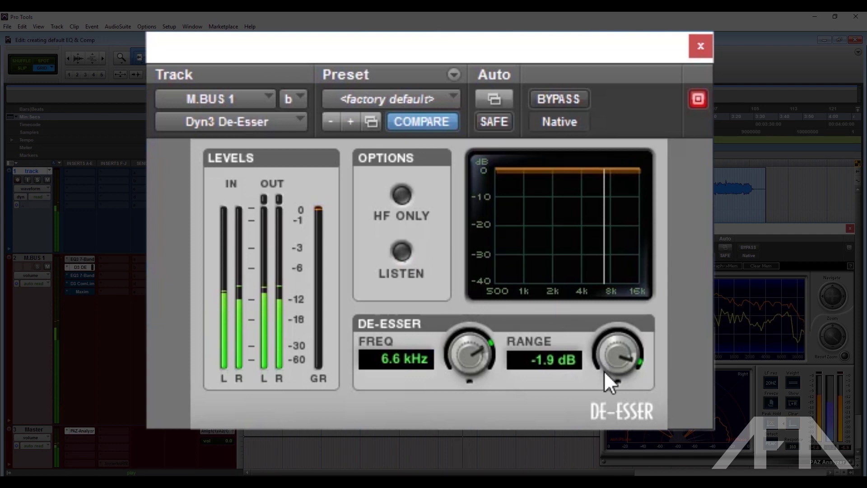
left_click_drag(604, 371, 604, 372)
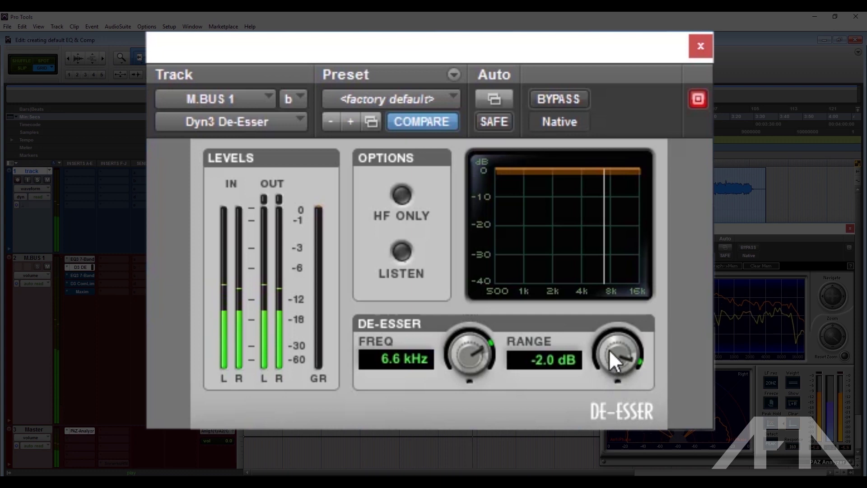
Step: Close the De-Esser window and compare the mix with the De-Esser bypassed and active
left_click(700, 46)
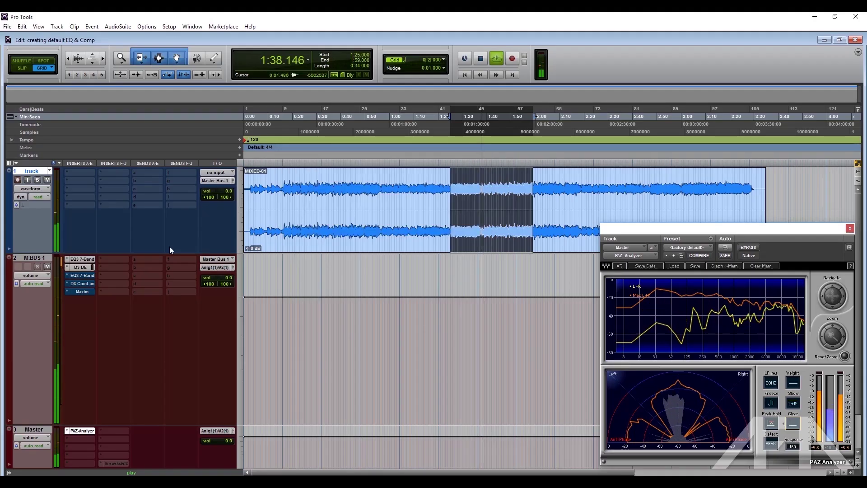
left_click(86, 260, "ctrl")
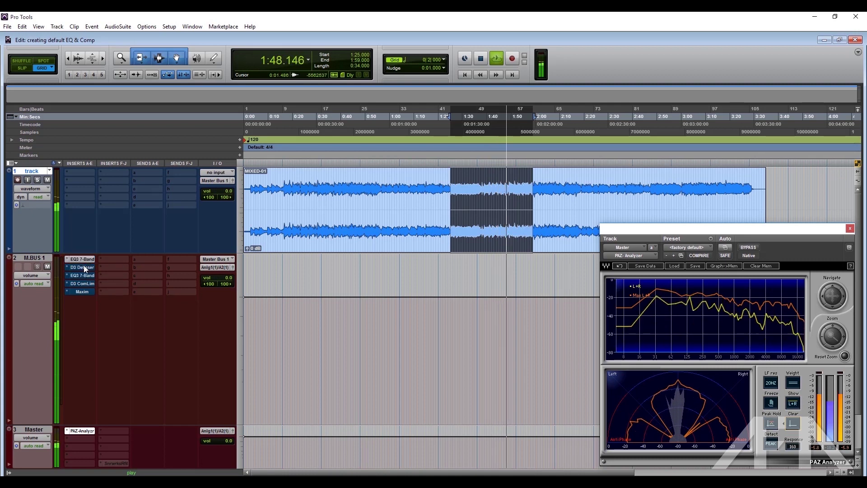
left_click(84, 264, "ctrl")
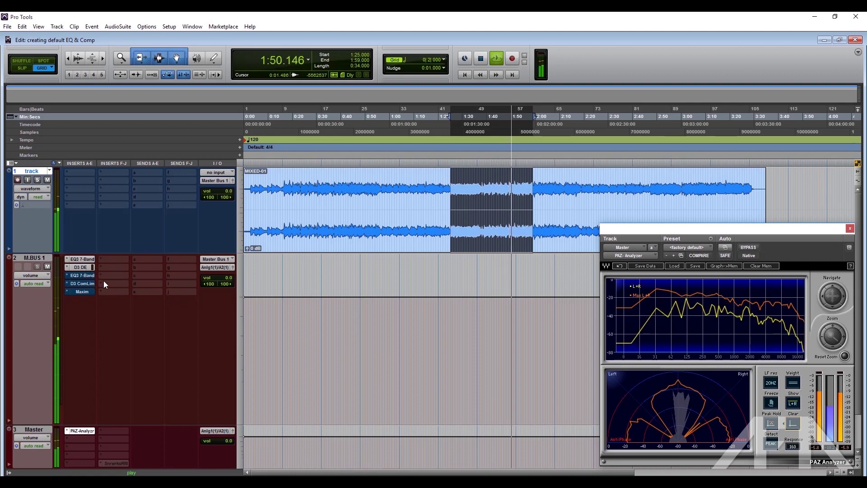
Step: Take the second EQ3 7-Band on M.BUS 1 out of bypass and open its window
left_click(88, 275, "ctrl")
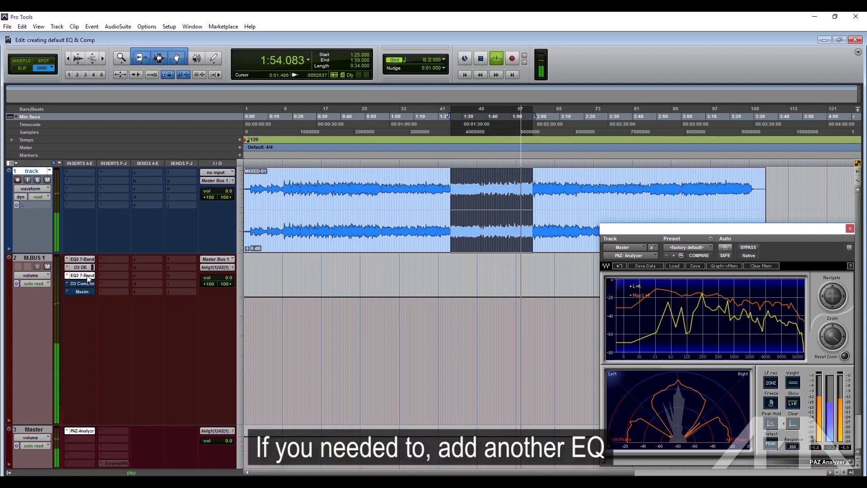
left_click(87, 275)
left_click_drag(430, 156, 402, 168)
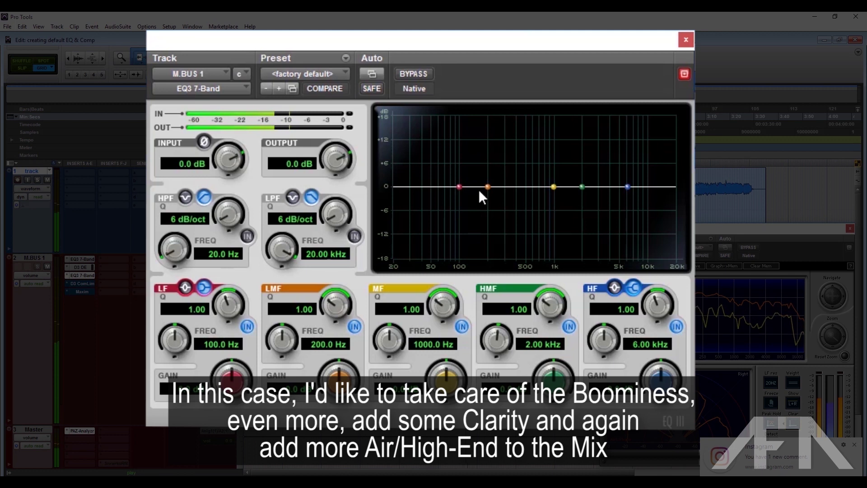
Step: Sweep the boosted LMF band with a Q of 5.25 to about 248.8 Hz and set its gain to -1 dB
left_click_drag(487, 185, 489, 149)
left_click_drag(337, 305, 343, 244)
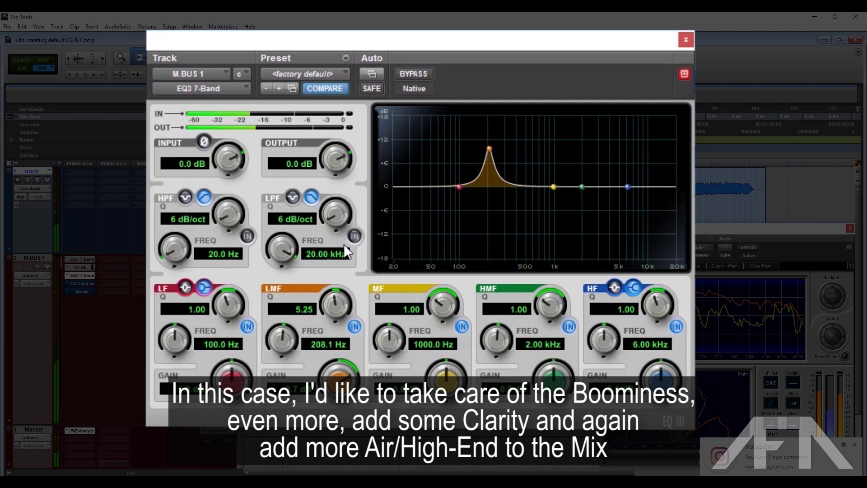
left_click_drag(489, 146, 496, 130)
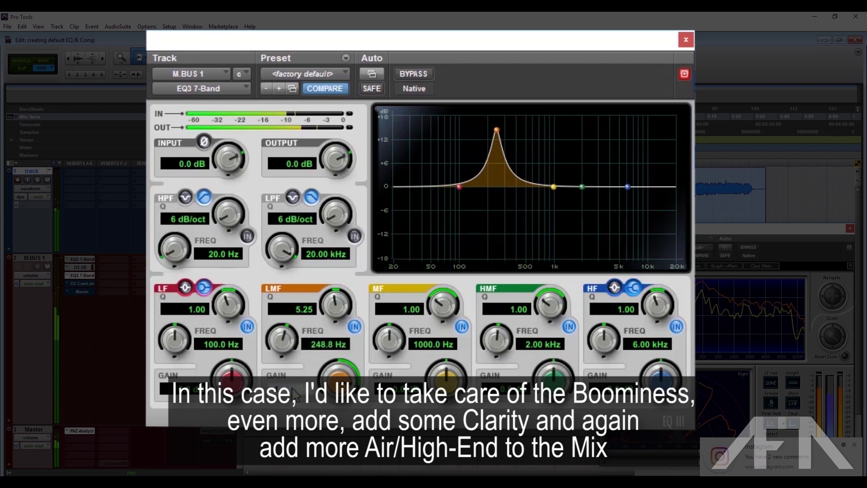
key("Return")
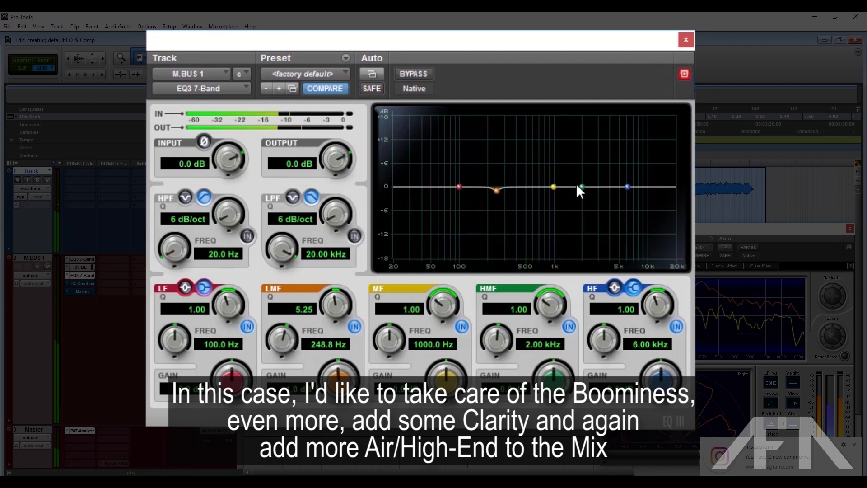
Step: Boost and narrow the HMF band, then sweep it to about 2.44 kHz with about 2.9 dB of gain
left_click_drag(583, 187, 592, 146)
left_click_drag(549, 304, 546, 273)
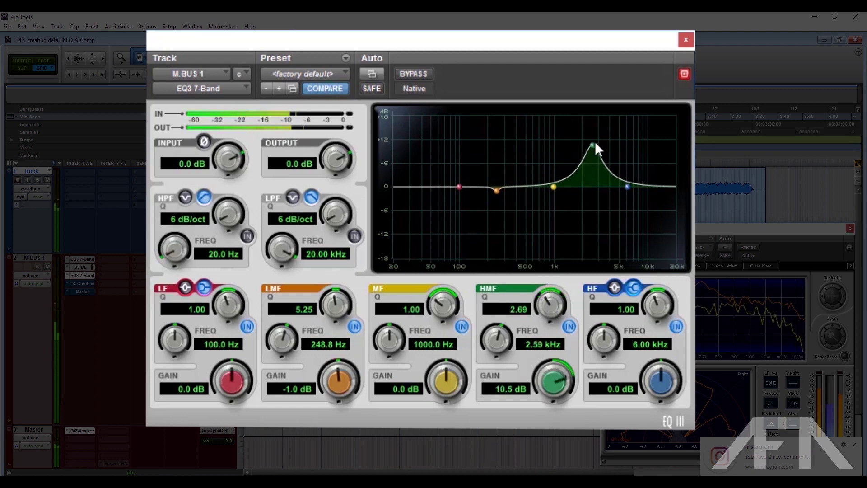
left_click_drag(593, 145, 590, 175)
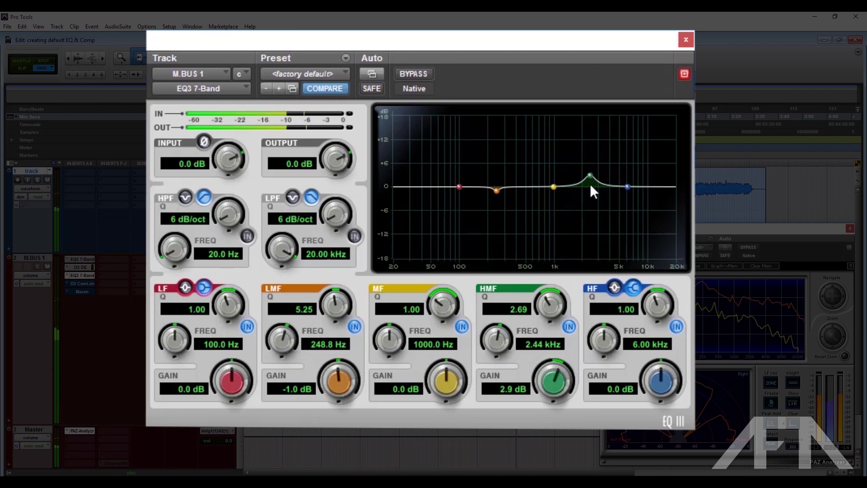
Step: Set the HMF band's Q to 1 and its gain to 1.5 dB
left_click(521, 308)
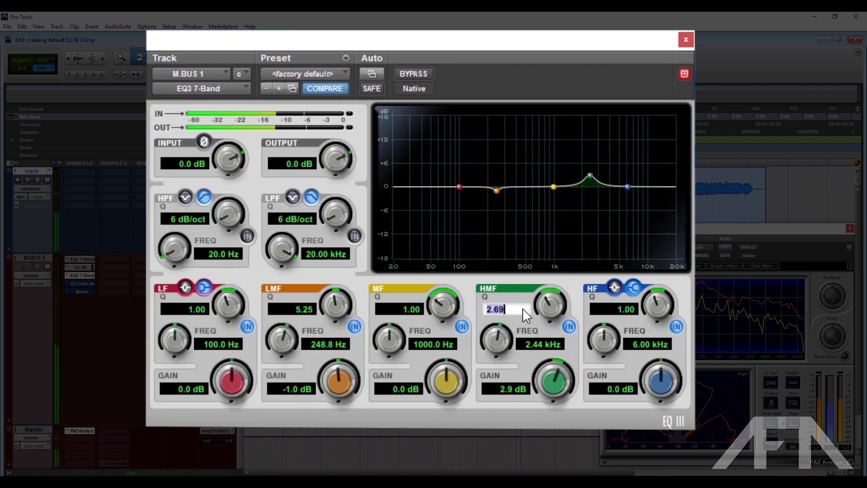
type("1")
key("Return")
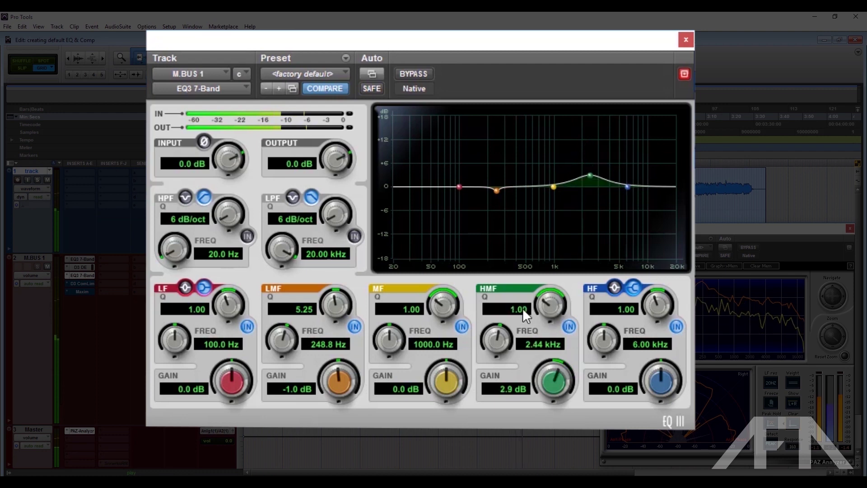
left_click(507, 394)
type("1.5")
key("Return")
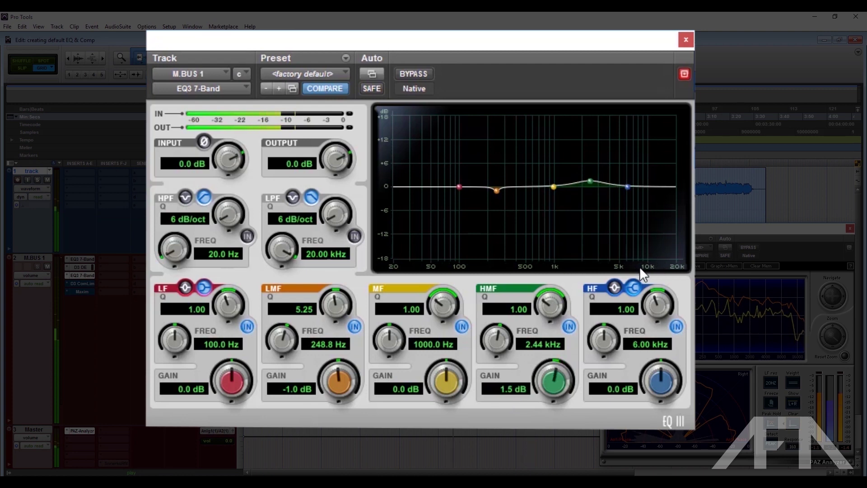
Step: Set the HF band's frequency to 10 kHz and its gain to 1.5 dB
left_click(651, 343)
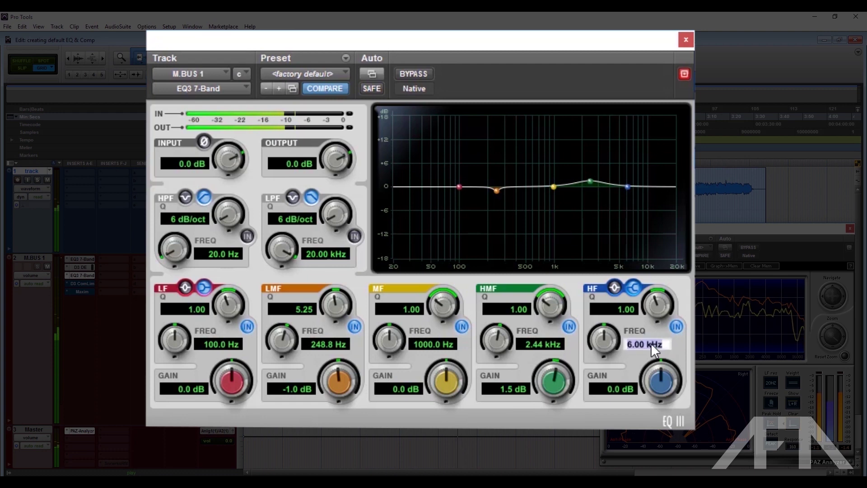
type("100")
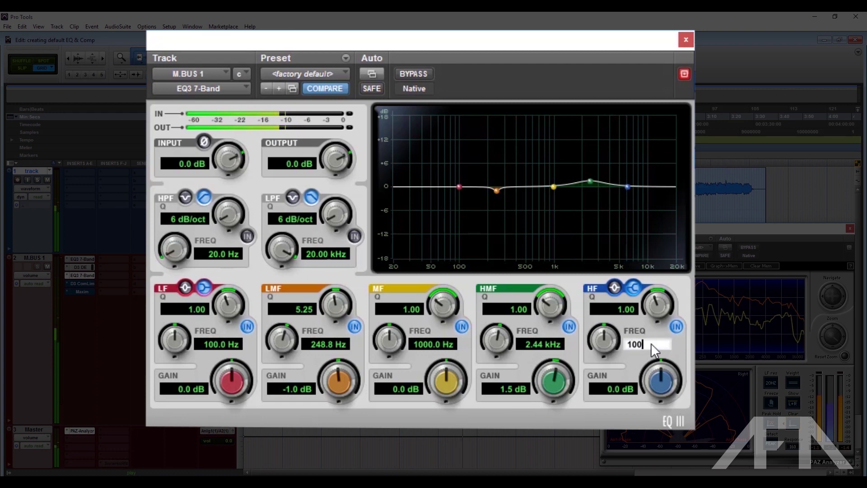
type("0.00")
key("Return")
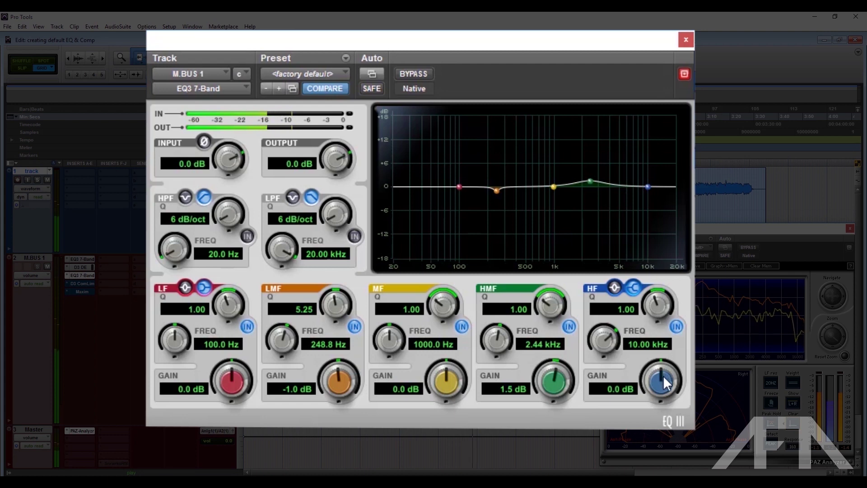
left_click_drag(663, 375, 662, 363)
left_click_drag(662, 359, 663, 347)
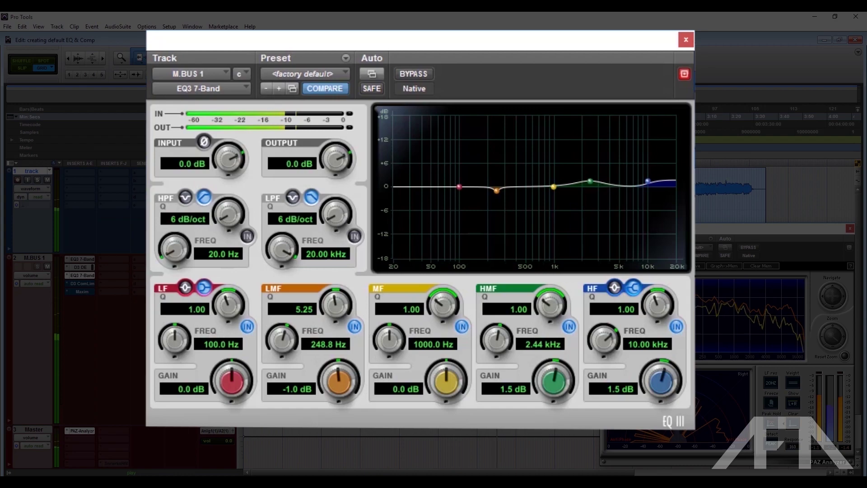
Step: Close the EQ window and check the mix by toggling the bypass of an M.BUS 1 insert
left_click(685, 40)
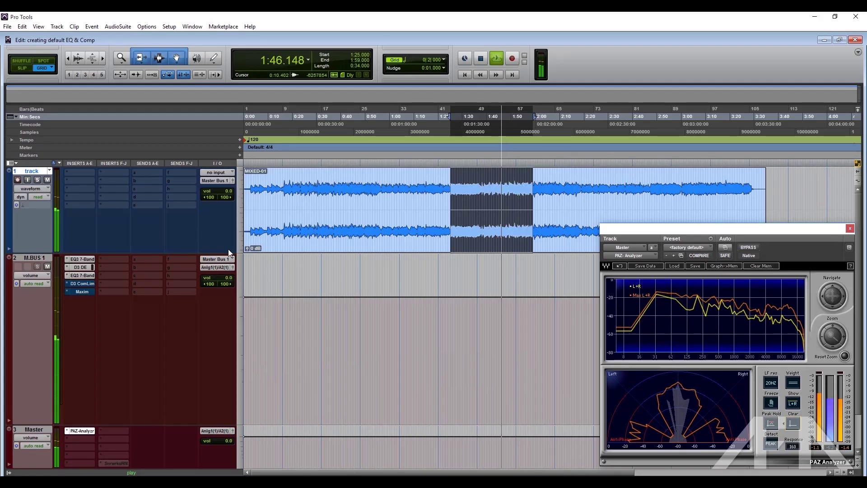
left_click(84, 267, "ctrl")
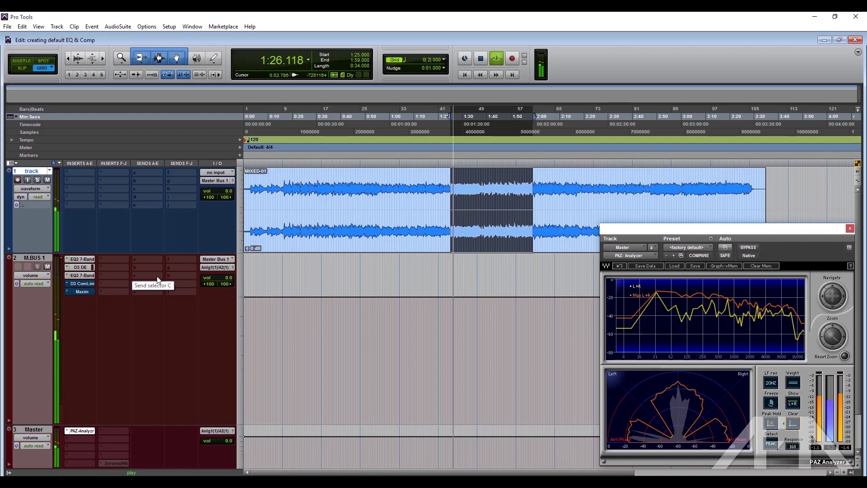
Step: Open the Dyn3 Compressor/Limiter on M.BUS 1, take it out of bypass and set its attack to 190 ms
left_click(90, 285)
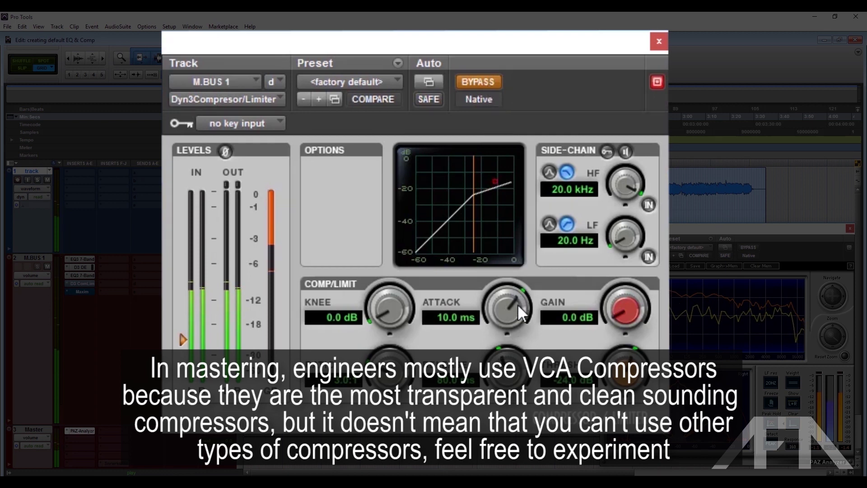
left_click_drag(518, 304, 504, 166)
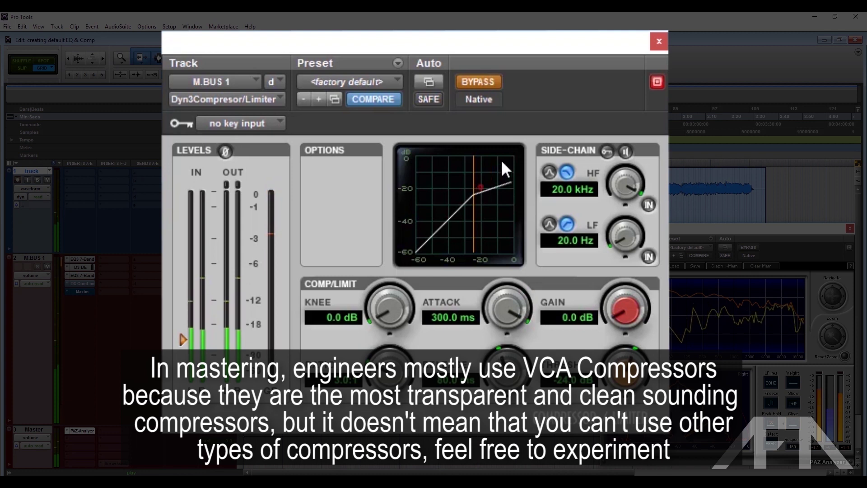
left_click_drag(503, 296, 504, 307)
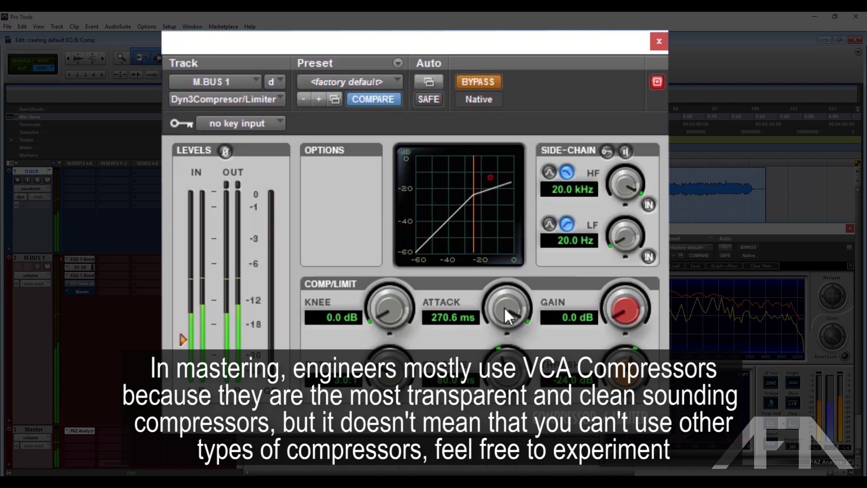
left_click(477, 80)
left_click_drag(507, 308, 448, 310)
left_click(449, 312)
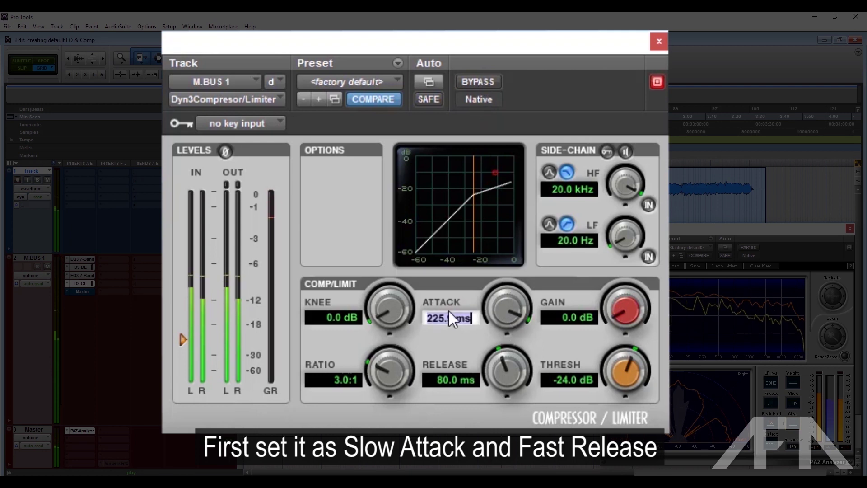
type("190")
key("Return")
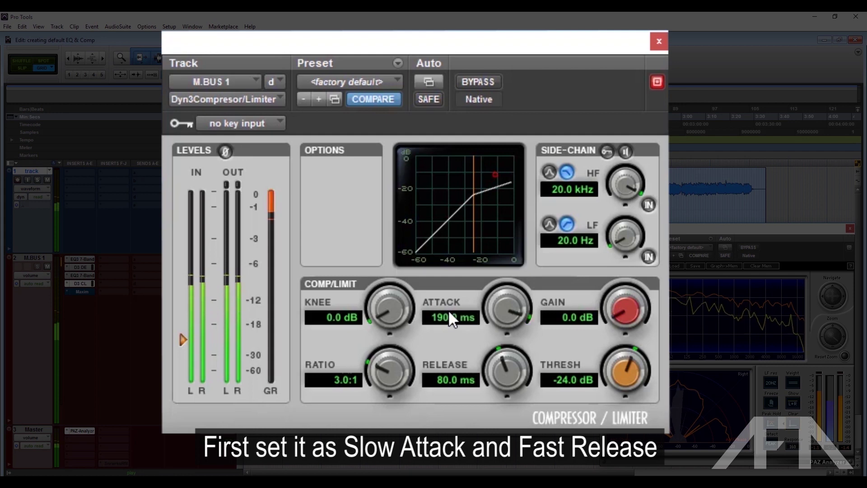
Step: Set the compressor's release to about 17.2 ms and its ratio to 2:1
left_click_drag(510, 368, 506, 448)
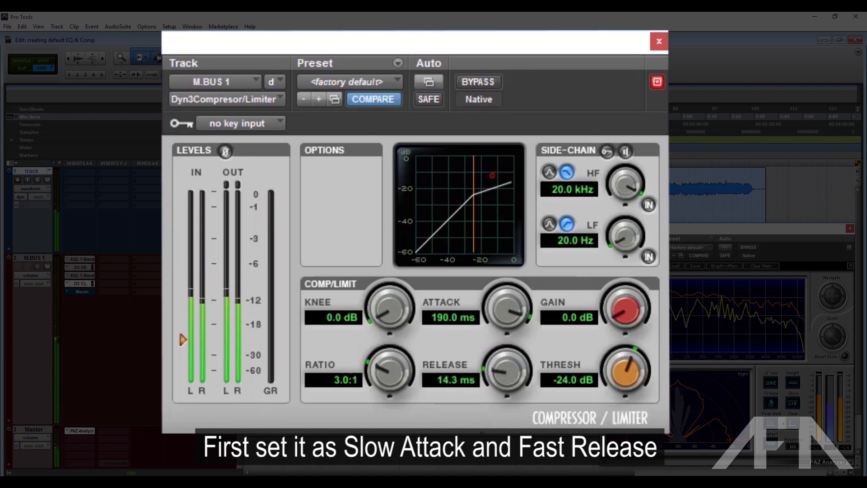
left_click_drag(482, 427, 481, 427)
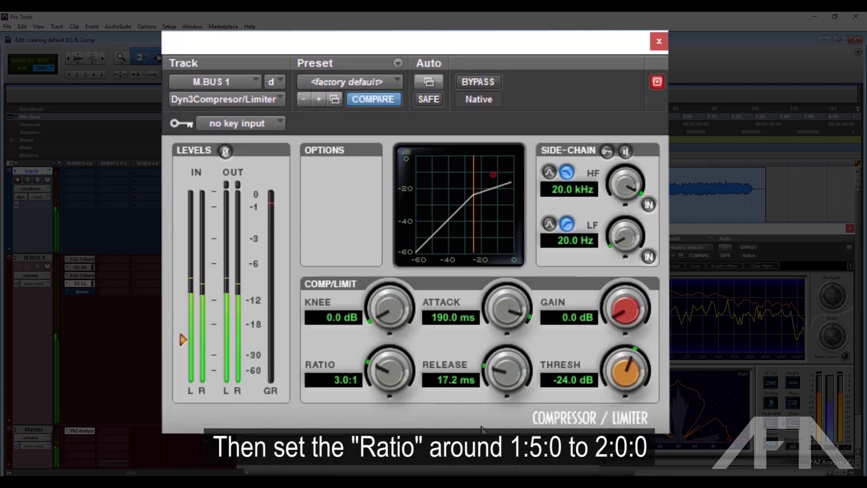
left_click(353, 381)
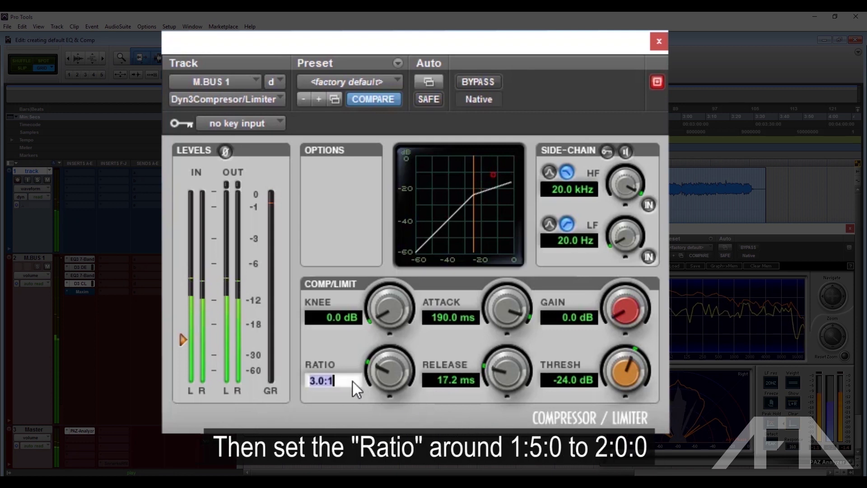
type("2")
key("Return")
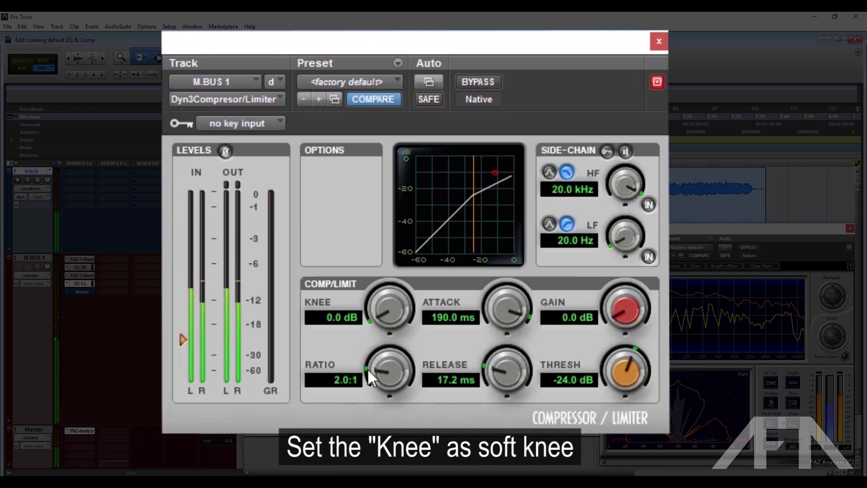
Step: Set the compressor's knee to about 24.5 dB and its threshold to about -20.1 dB
left_click_drag(378, 312, 381, 274)
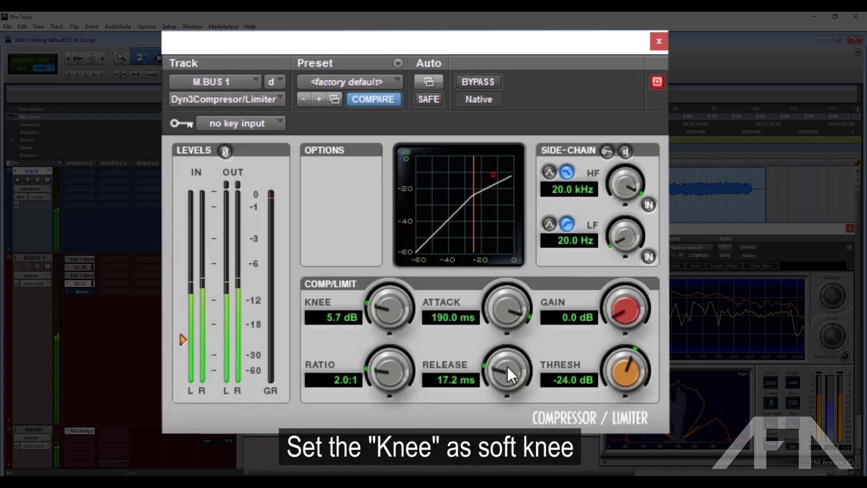
left_click_drag(506, 366, 637, 344)
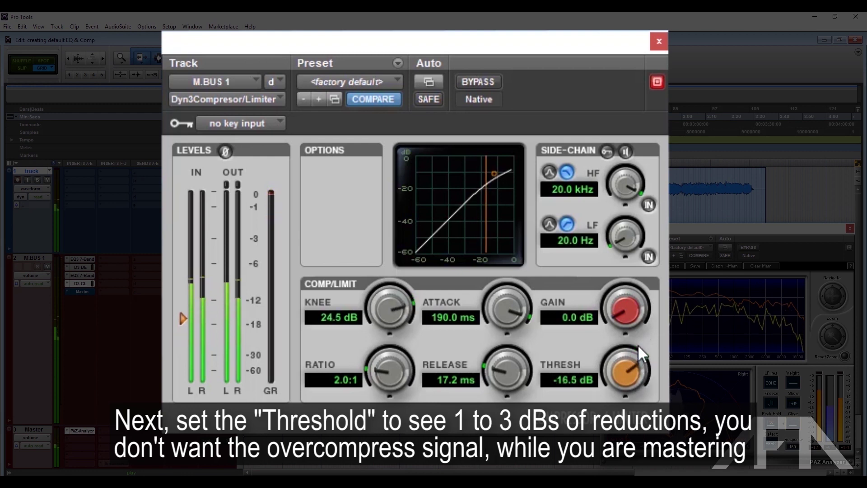
left_click_drag(638, 345, 623, 396)
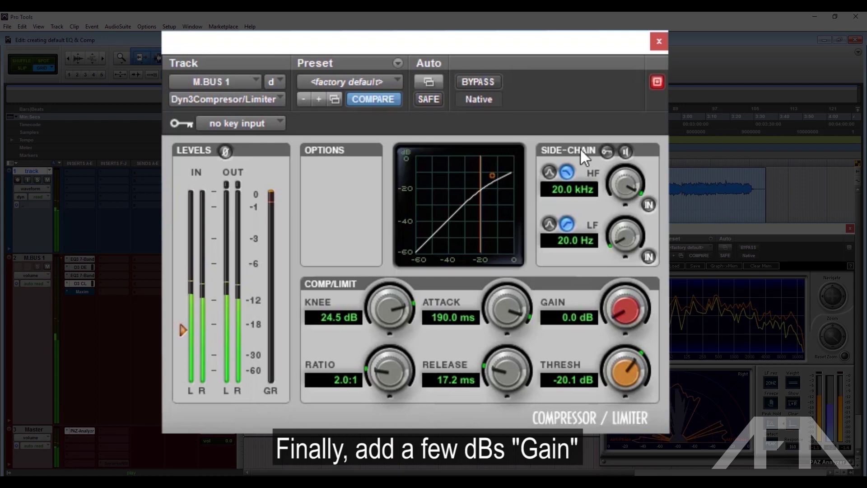
Step: Set the compressor's make-up gain to 1 dB
left_click(579, 318)
type("1")
key("Return")
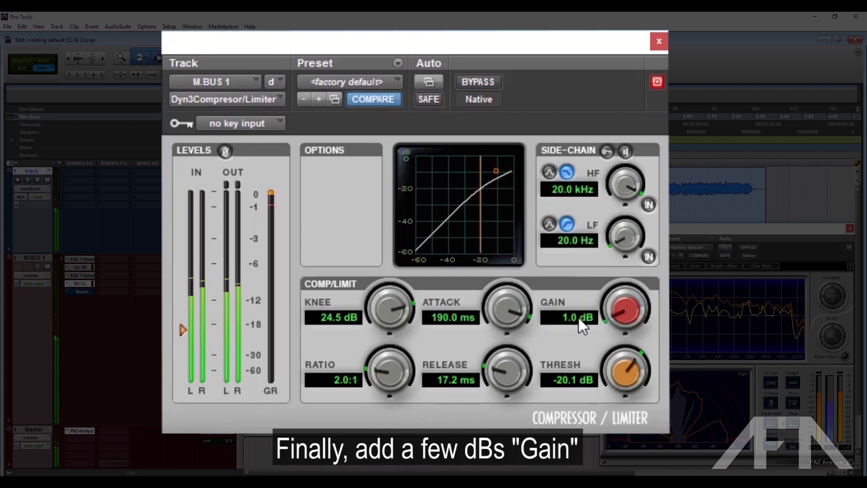
Step: Close the compressor, open the Maxim limiter on M.BUS 1 out of bypass and set its ceiling to -0.8 dB
left_click(659, 41)
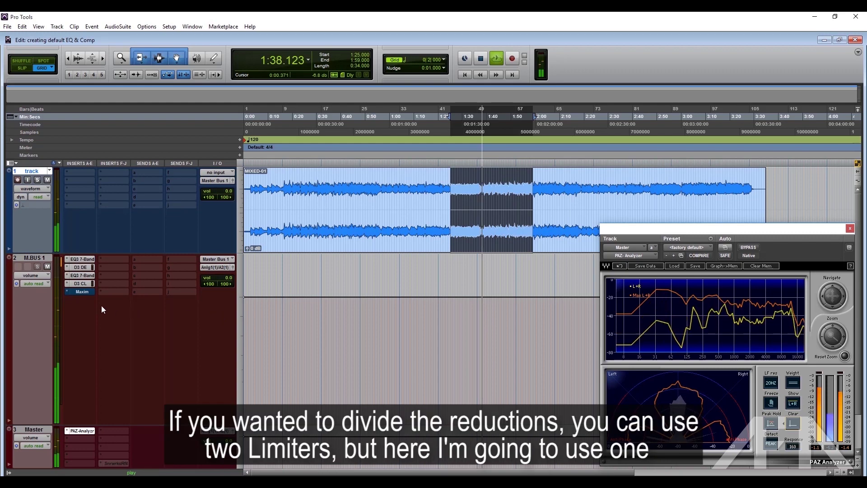
left_click(78, 291)
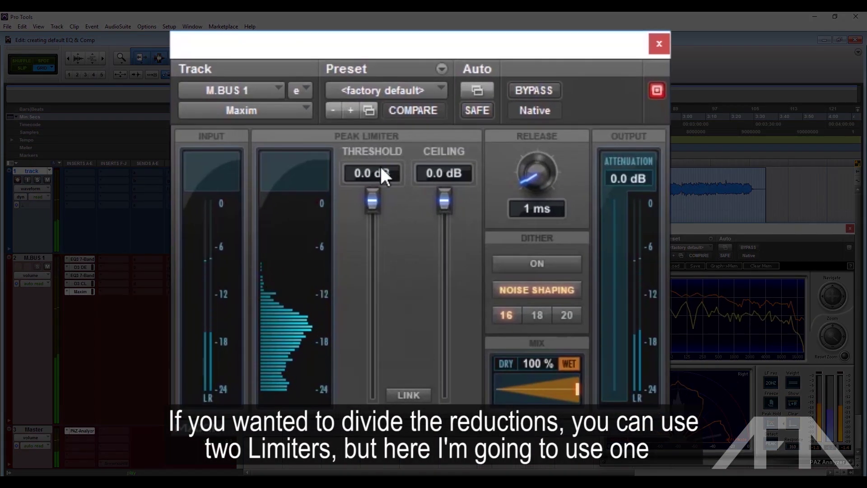
left_click(367, 174)
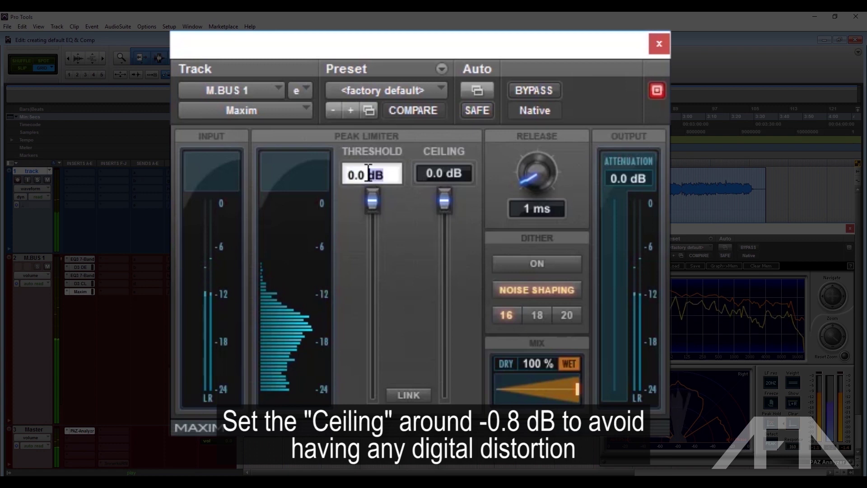
double_click(442, 170)
left_click_drag(443, 170, 444, 166)
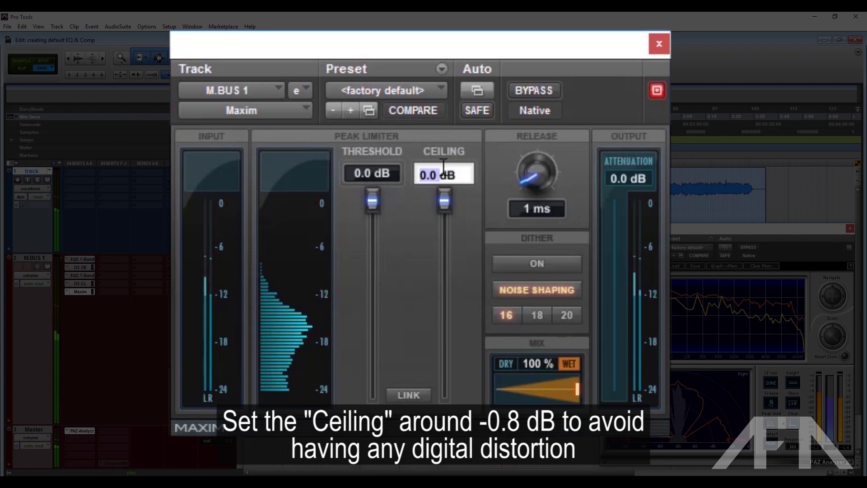
type("-0.8")
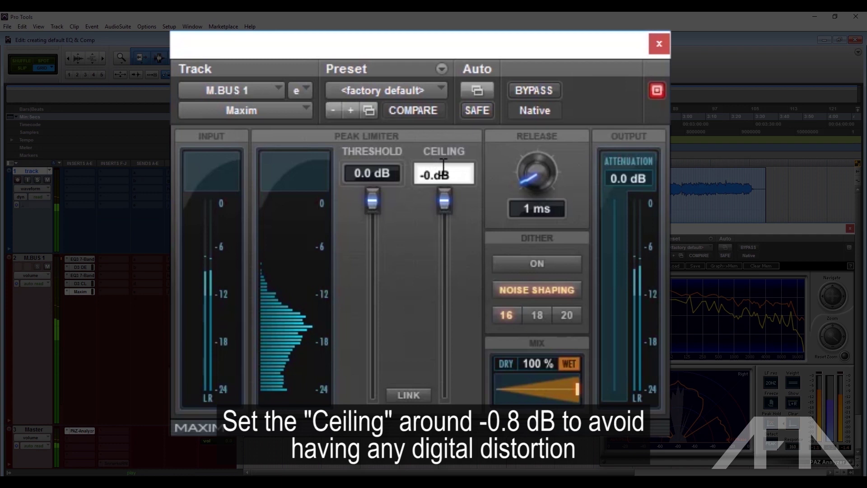
key("Return")
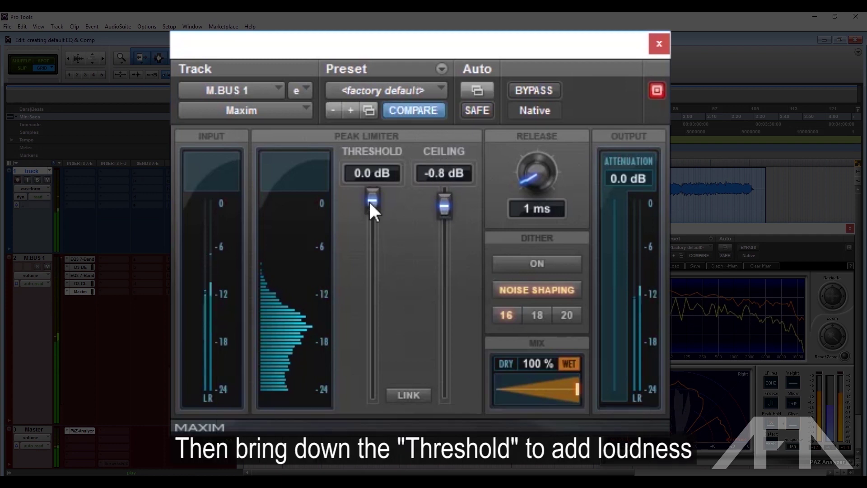
Step: Lower the Maxim limiter's threshold to -7.0 dB and close its window
left_click_drag(371, 203, 372, 243)
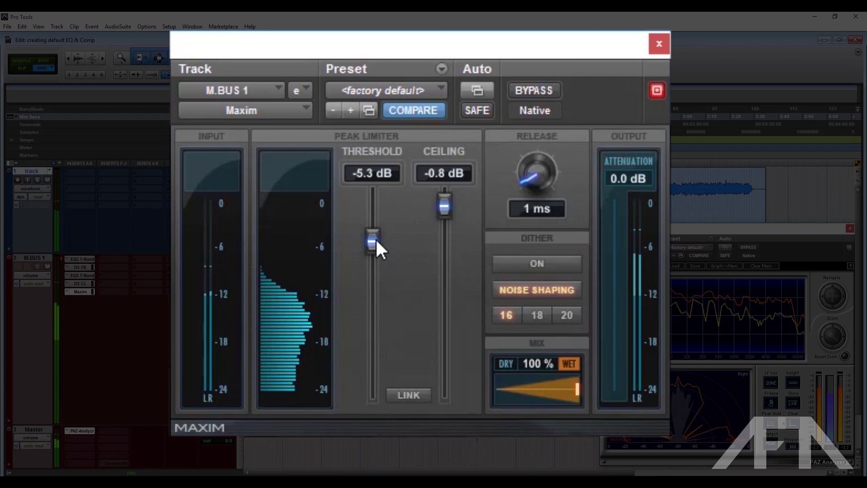
left_click_drag(376, 240, 376, 246)
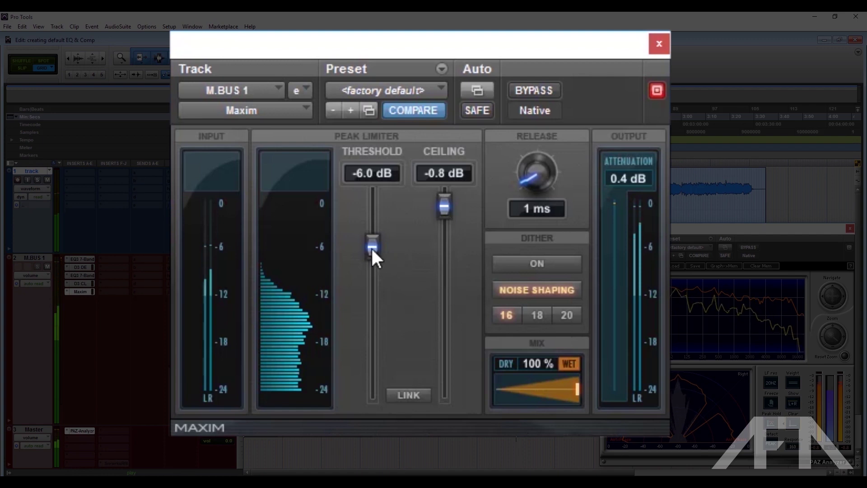
left_click_drag(371, 247, 370, 254)
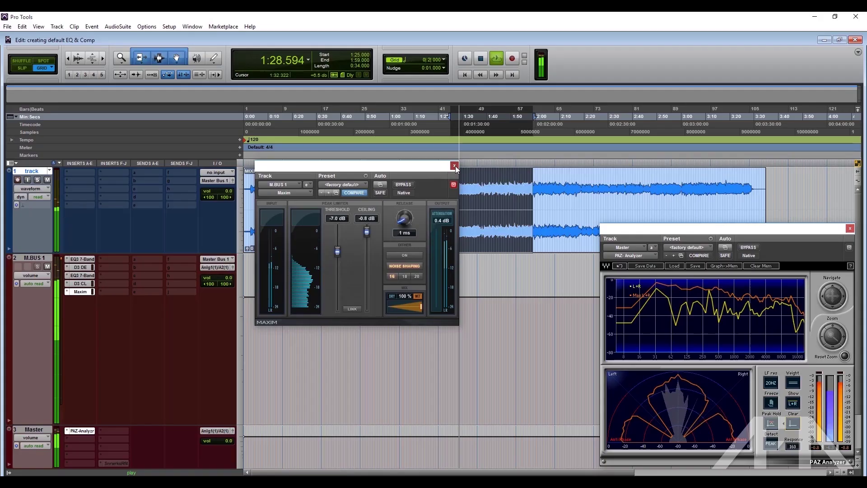
left_click(454, 166)
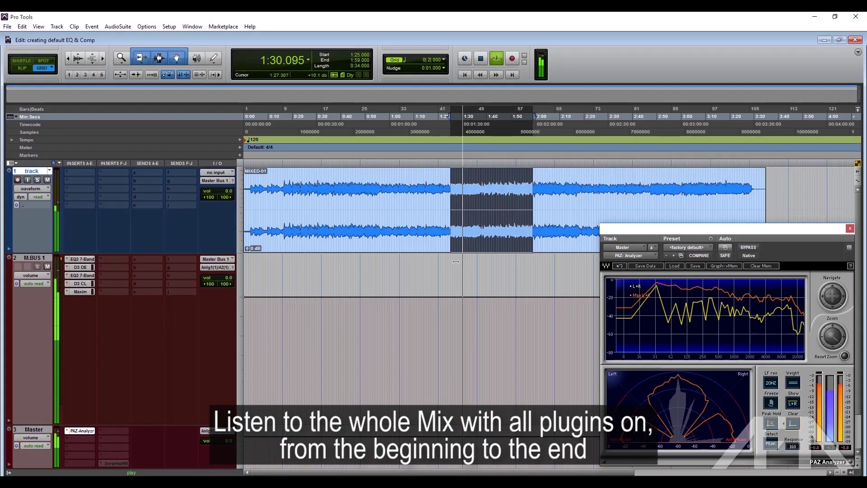
Step: Play the mix from the beginning and compare it with all M.BUS 1 plug-ins, and the individual EQs, bypassed and active
key("Return")
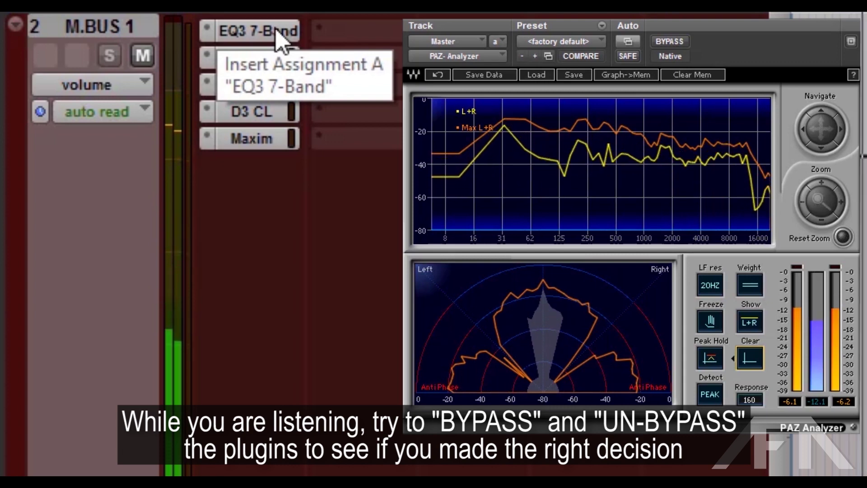
left_click(278, 39, "ctrl+shift")
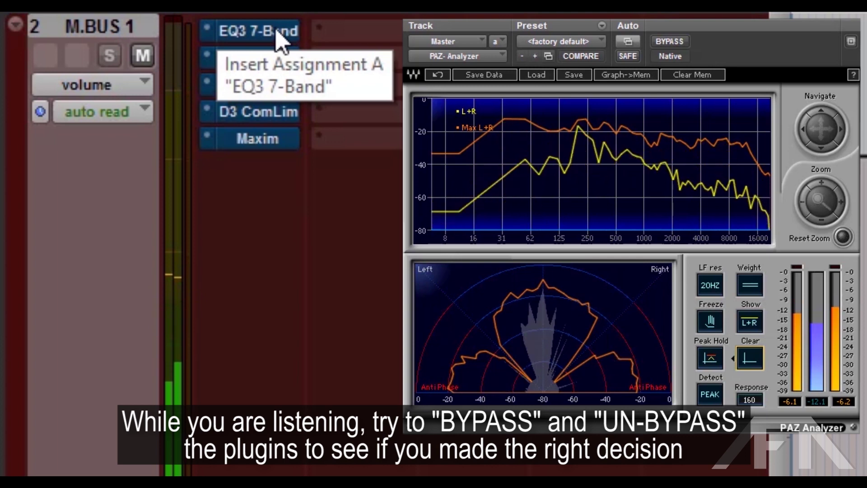
left_click(277, 36, "ctrl+shift")
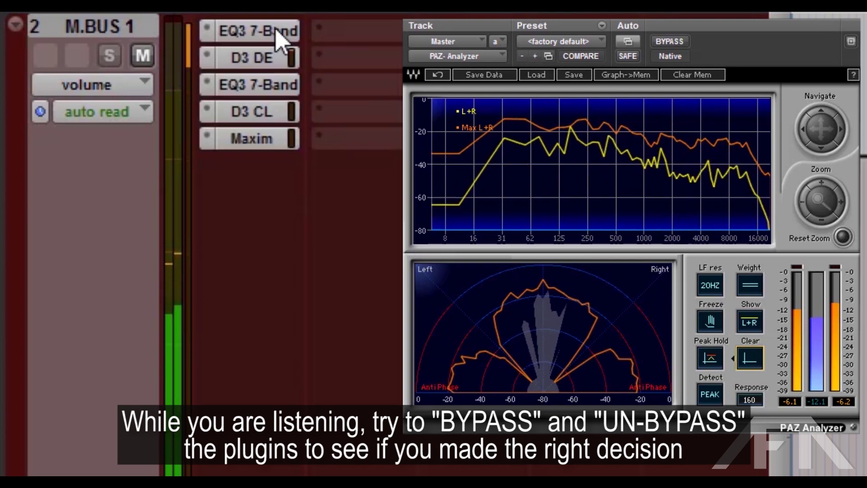
left_click(277, 35, "ctrl")
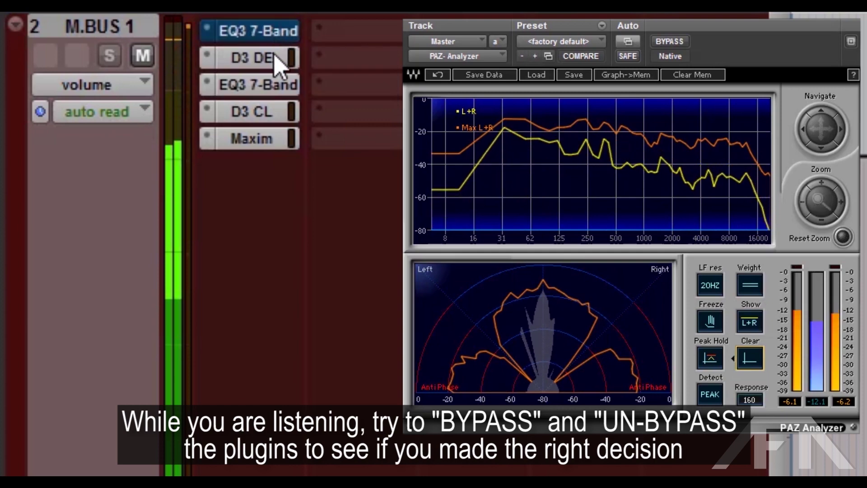
left_click(272, 90, "ctrl")
left_click(271, 85, "ctrl")
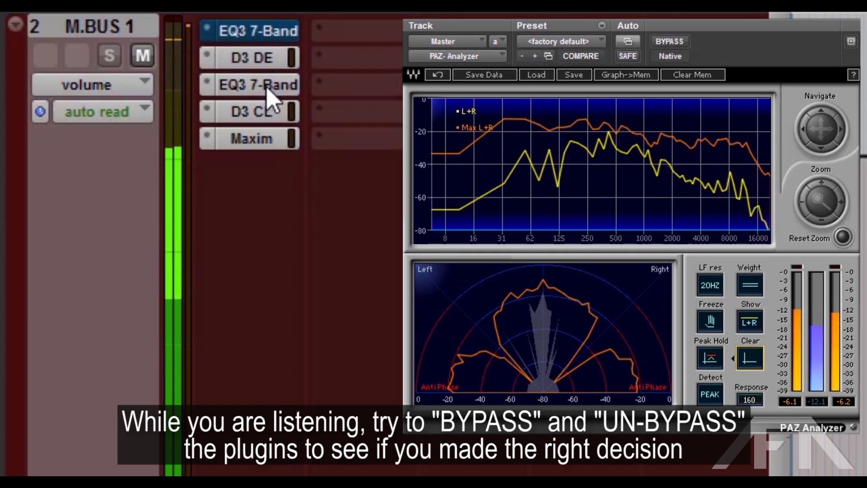
left_click(271, 35, "ctrl")
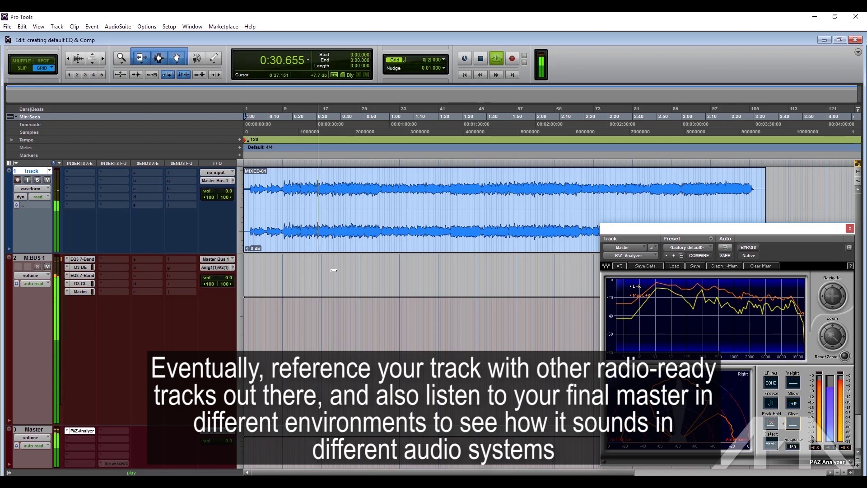
Step: Review the settings of each M.BUS 1 plug-in during playback: first EQ, de-esser, second EQ, compressor and Maxim limiter
left_click(90, 261)
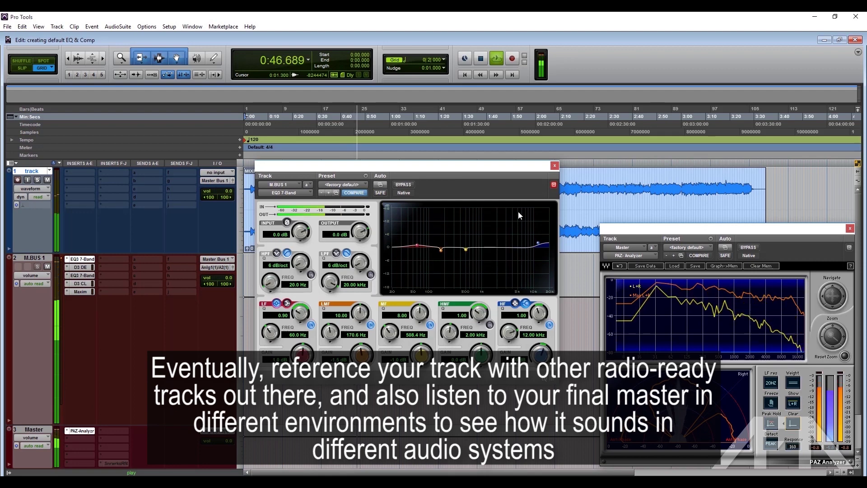
left_click(555, 165)
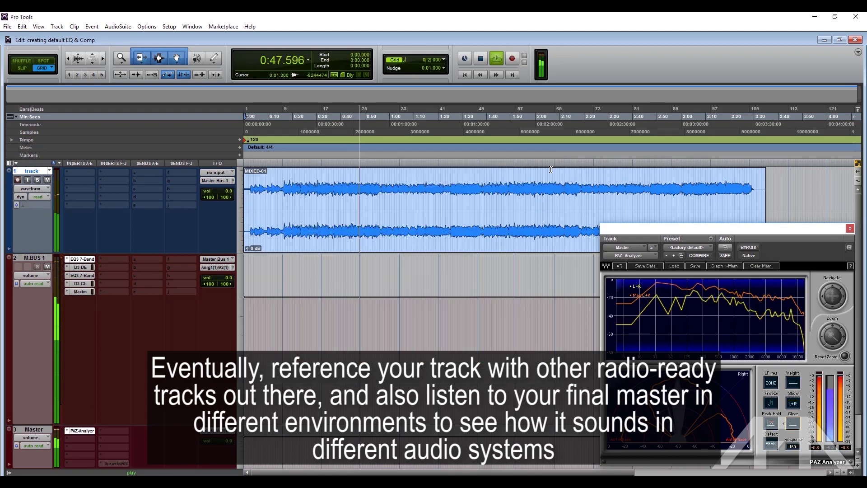
left_click(86, 266)
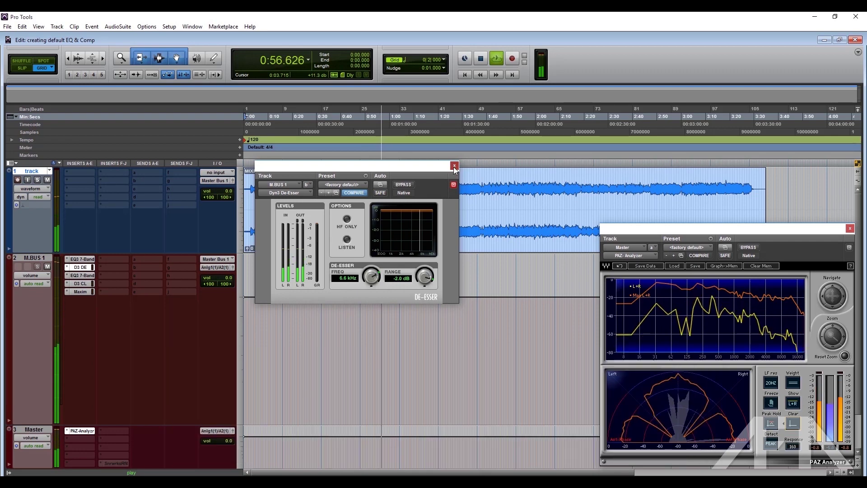
left_click(455, 167)
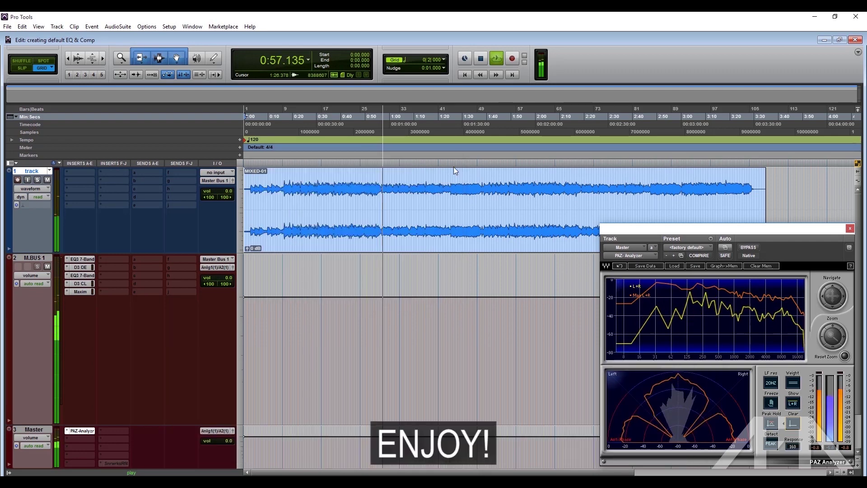
left_click(88, 276)
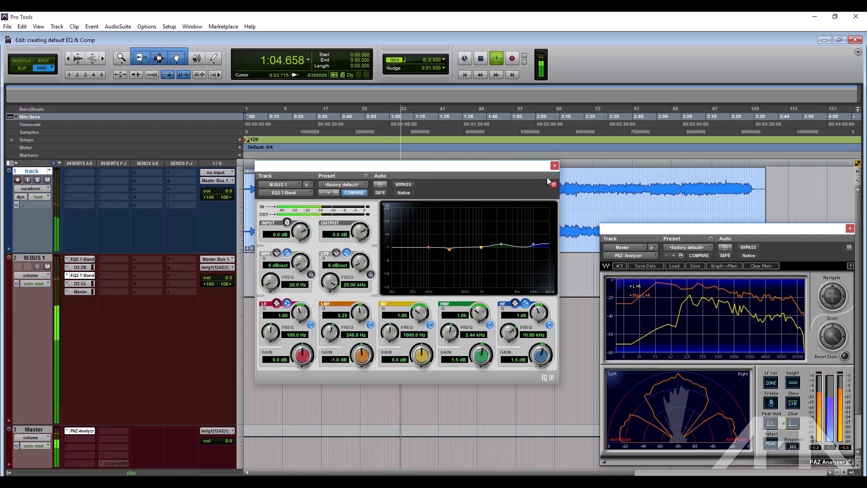
left_click(555, 166)
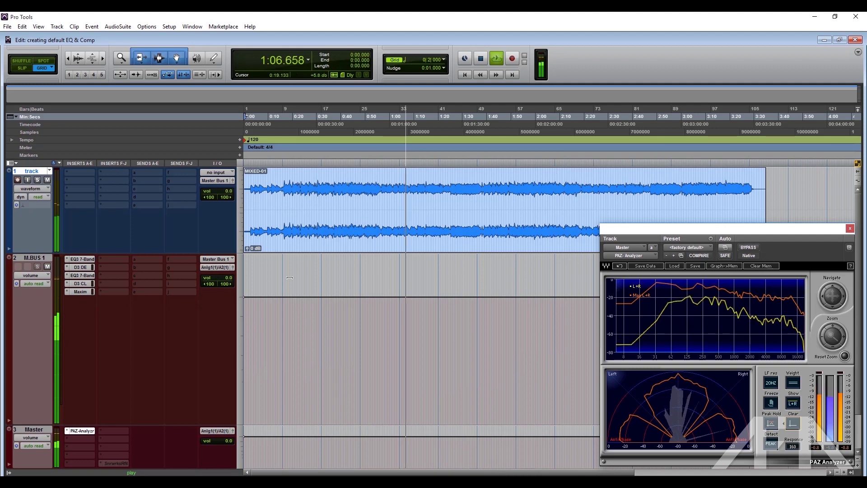
left_click(88, 276)
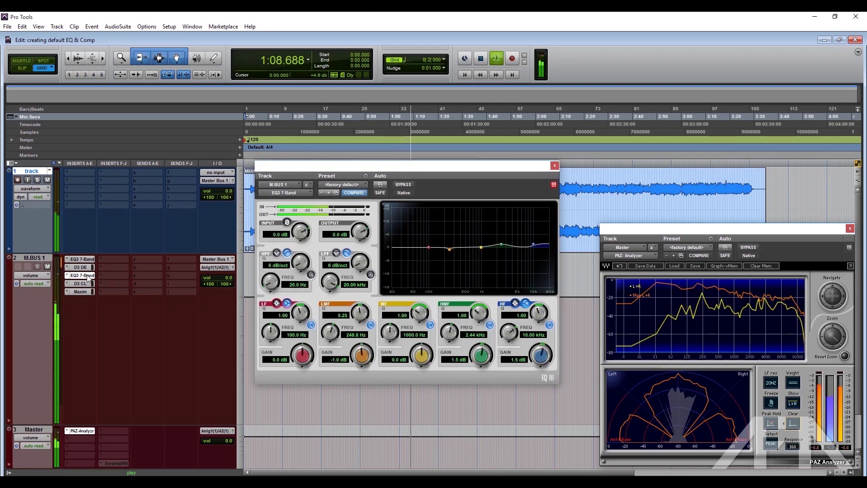
left_click(84, 283)
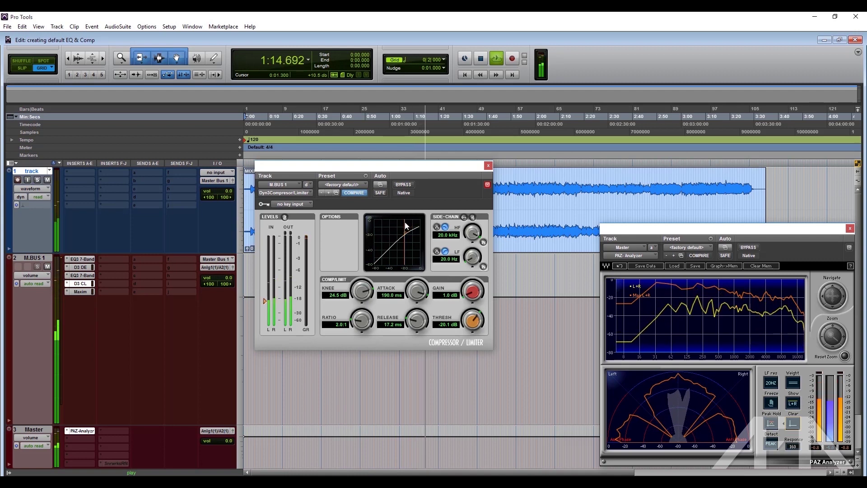
left_click(488, 166)
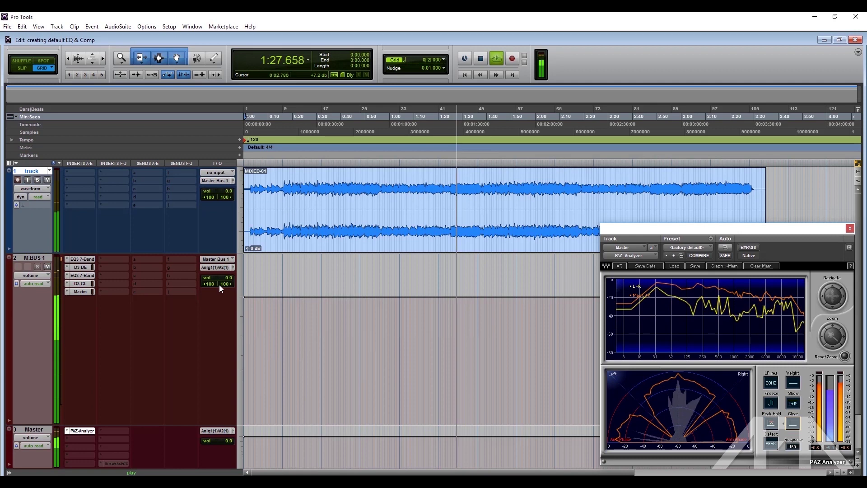
left_click(91, 290)
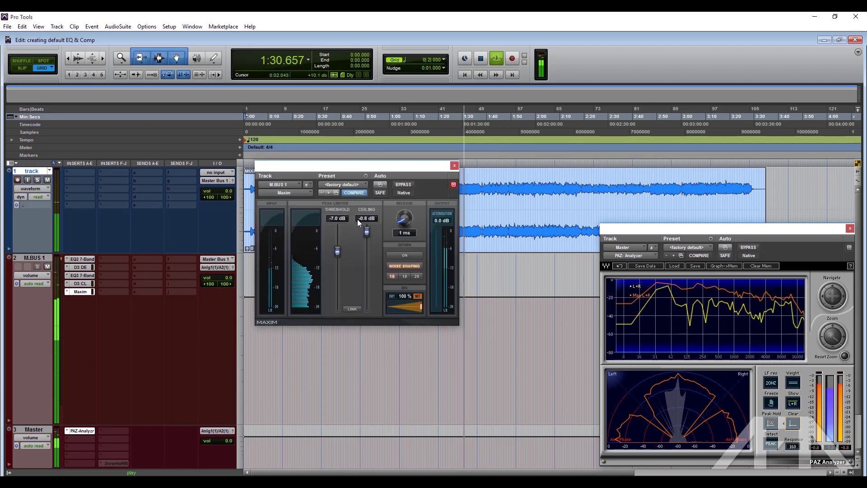